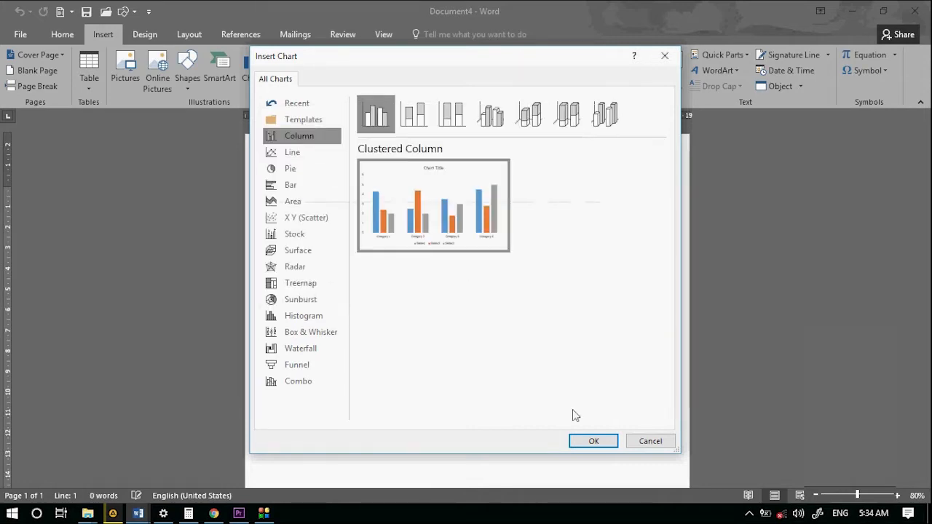
Insert a Clustered Column chart into the blank document.
{"action": "left_click", "coordinate": [593, 441]}
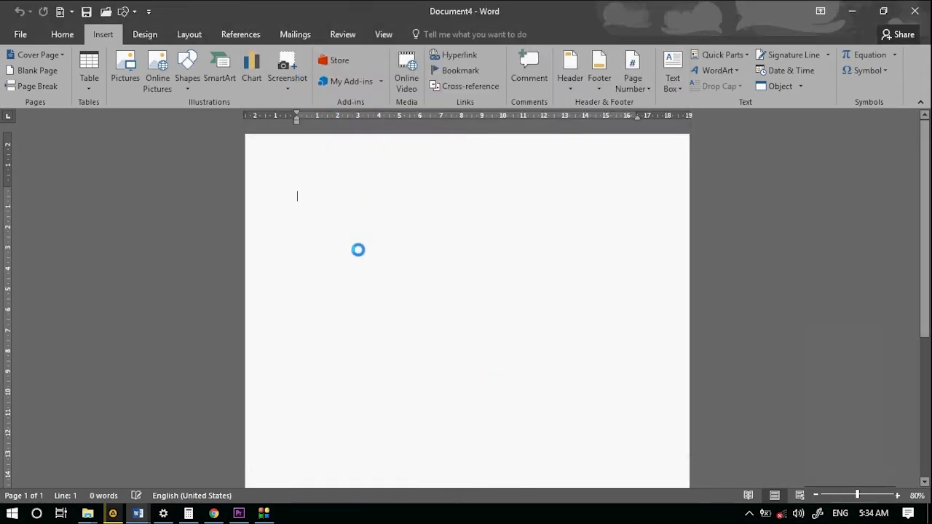
{"action": "left_click_drag", "start_coordinate": [305, 165], "coordinate": [441, 379]}
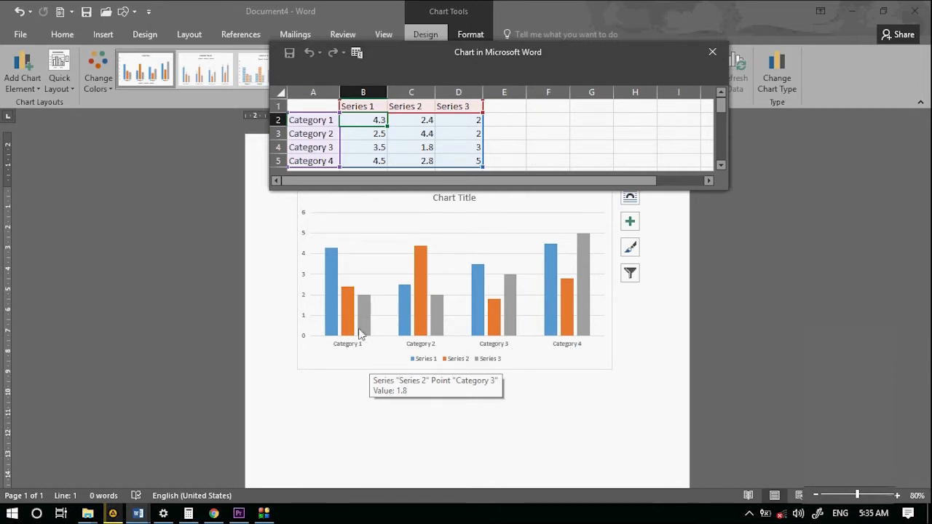
Rename Category 1 and Category 2 in the chart data as Monday and Tuesday.
{"action": "key", "text": "Left"}
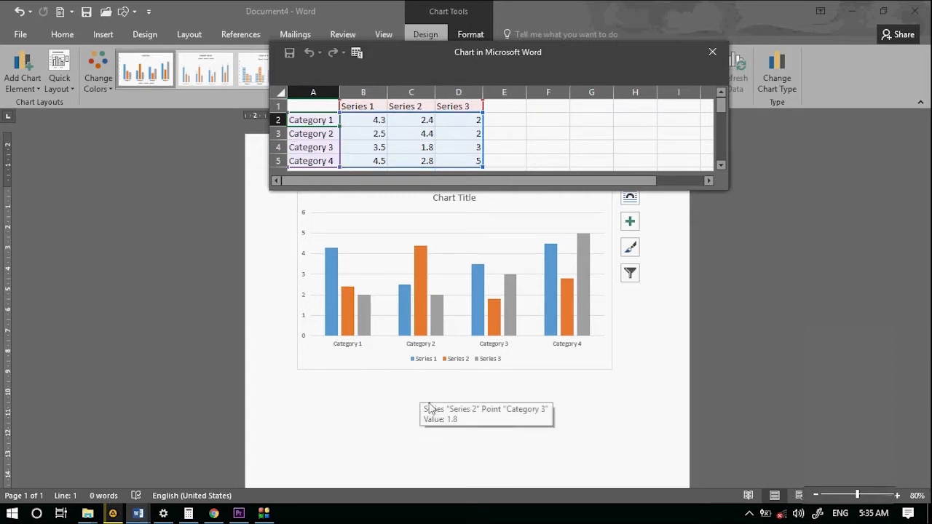
{"action": "type", "text": "m"}
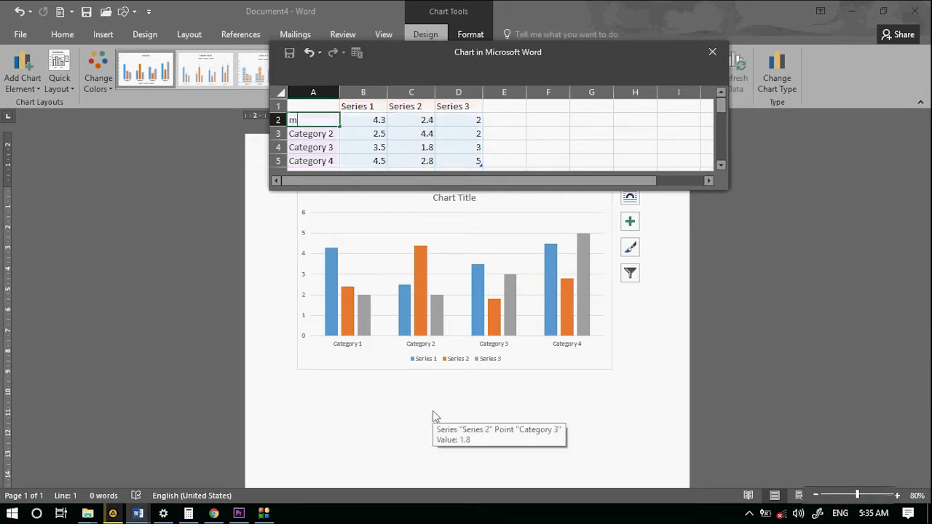
{"action": "type", "text": "onday"}
{"action": "key", "text": "Return"}
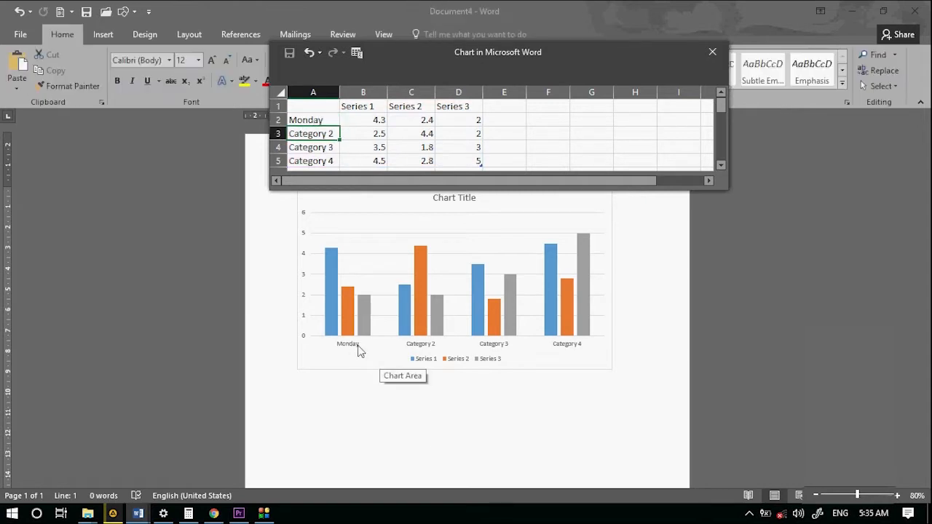
{"action": "type", "text": "tuesday"}
Rename Category 3 and Category 4 as wednsday and Thursday, and add Friday as a fifth category below them.
{"action": "left_click", "coordinate": [315, 153]}
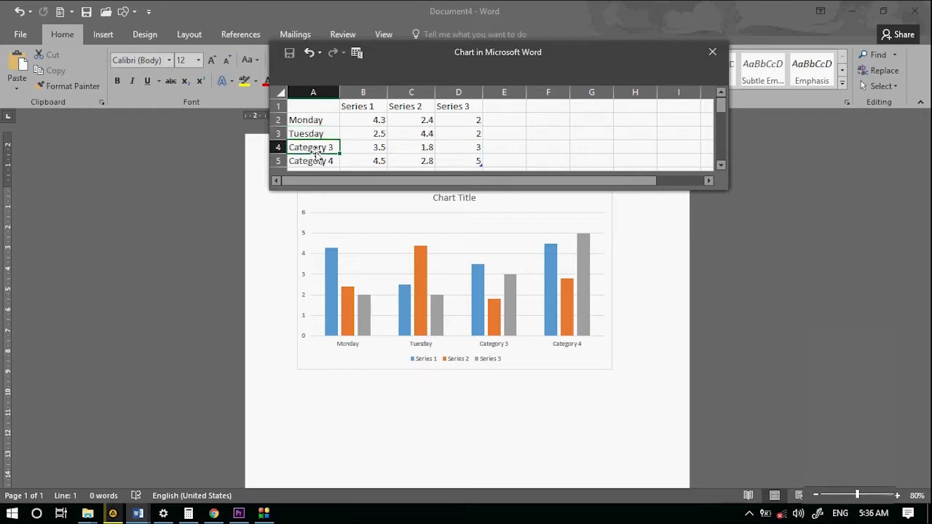
{"action": "type", "text": "wednsday"}
{"action": "key", "text": "Return"}
{"action": "type", "text": "Thursday"}
{"action": "key", "text": "Return"}
{"action": "type", "text": "fr"}
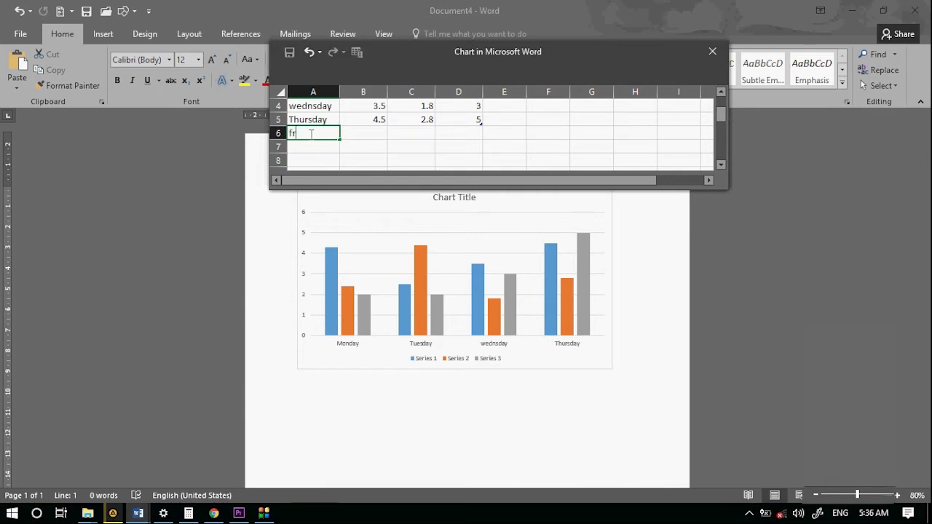
{"action": "type", "text": "iday"}
{"action": "left_click", "coordinate": [357, 145]}
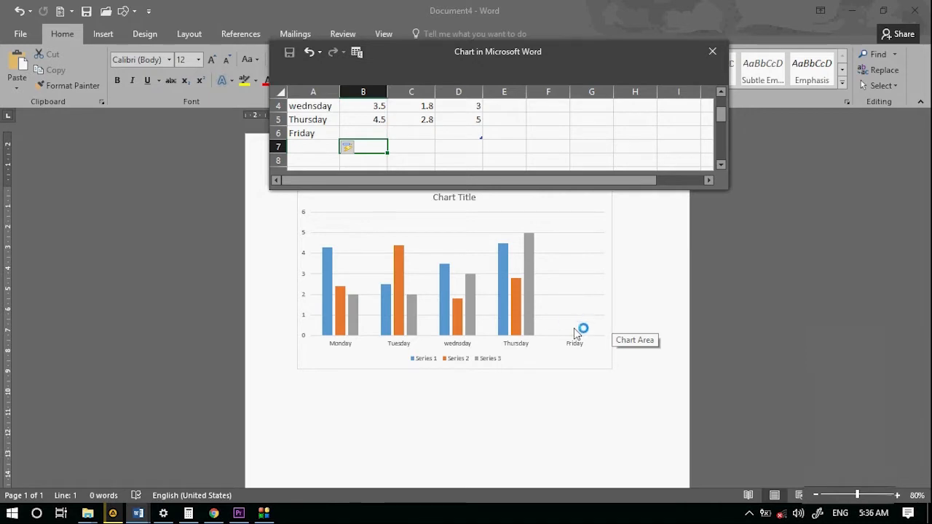
{"action": "scroll", "coordinate": [575, 329], "scroll_direction": "up", "scroll_amount": 1}
{"action": "scroll", "coordinate": [575, 329], "scroll_direction": "down", "scroll_amount": 3}
{"action": "scroll", "coordinate": [584, 284], "scroll_direction": "up", "scroll_amount": 3}
{"action": "scroll", "coordinate": [444, 175], "scroll_direction": "down", "scroll_amount": 1}
{"action": "scroll", "coordinate": [444, 178], "scroll_direction": "up", "scroll_amount": 1}
{"action": "scroll", "coordinate": [359, 148], "scroll_direction": "down", "scroll_amount": 3}
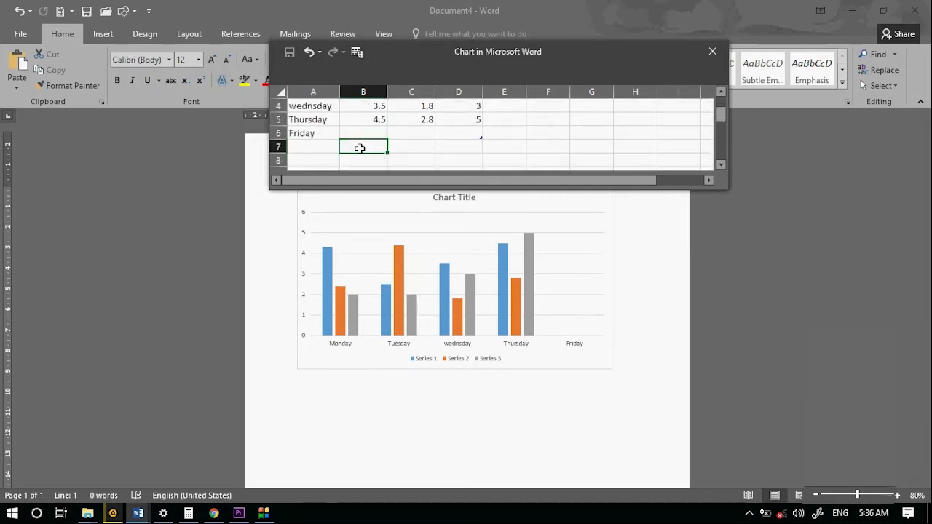
{"action": "scroll", "coordinate": [481, 141], "scroll_direction": "up", "scroll_amount": 3}
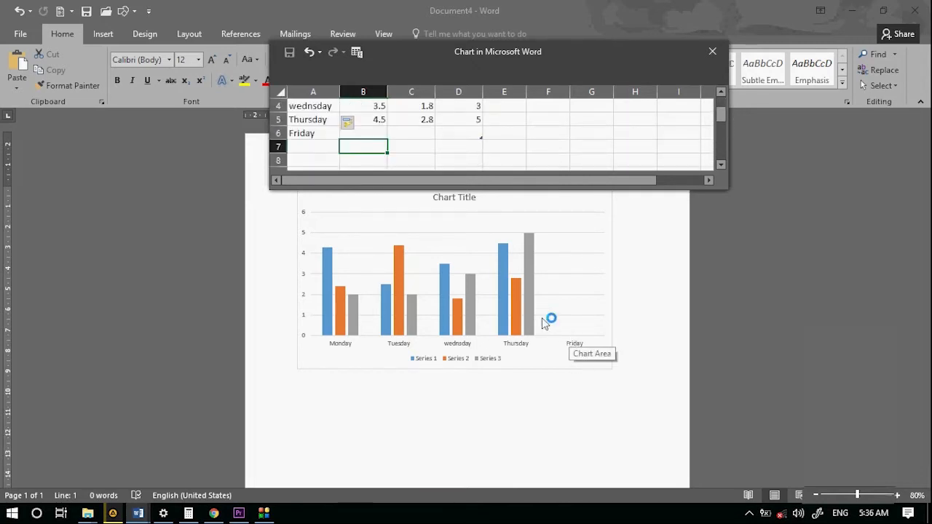
Delete the Series 3 table column from the chart data.
{"action": "scroll", "coordinate": [538, 211], "scroll_direction": "up", "scroll_amount": 1}
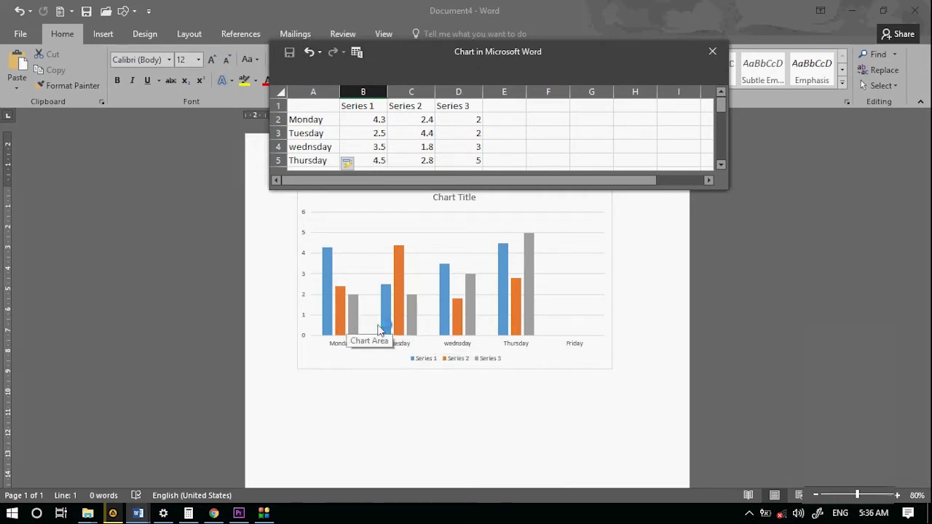
{"action": "left_click_drag", "start_coordinate": [456, 108], "coordinate": [465, 167]}
{"action": "right_click", "coordinate": [457, 117]}
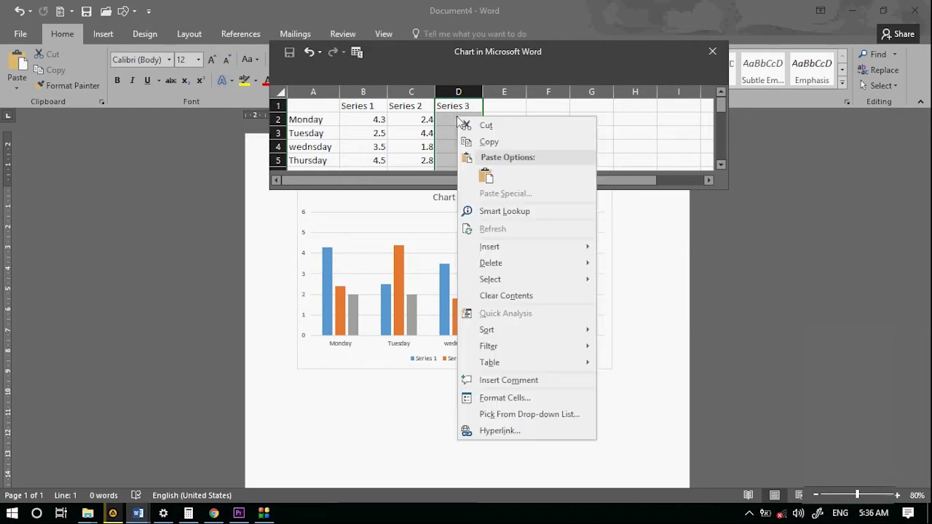
{"action": "mouse_move", "coordinate": [497, 267]}
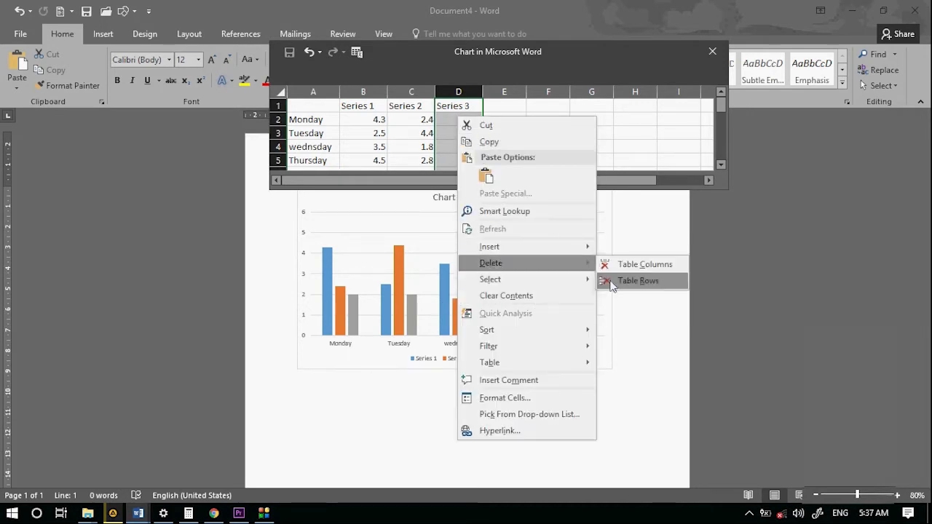
{"action": "left_click", "coordinate": [626, 265]}
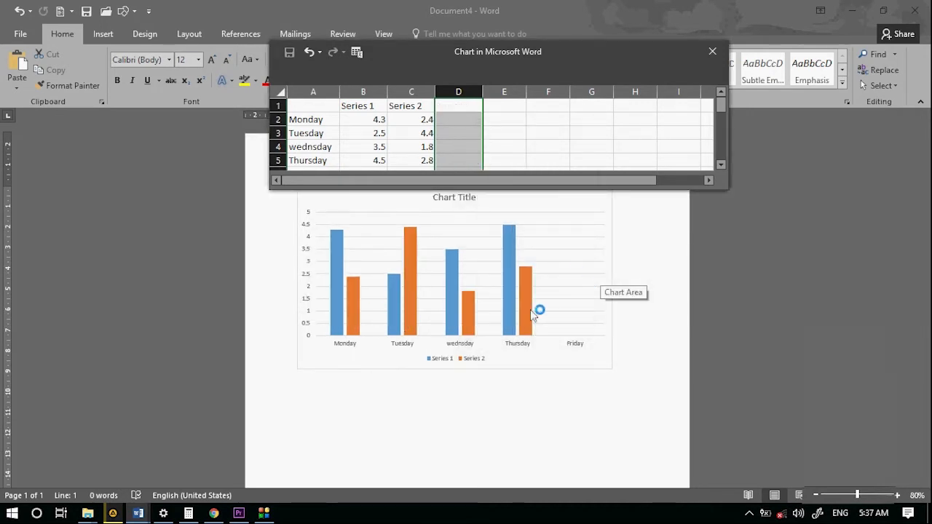
Rename the Series 1 and Series 2 headers in the chart data as male and female.
{"action": "left_click", "coordinate": [361, 107]}
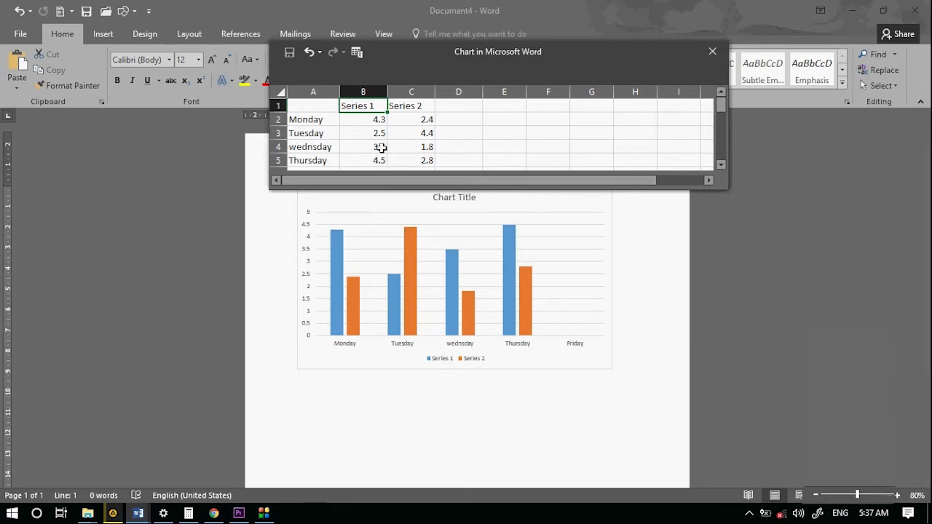
{"action": "type", "text": "male"}
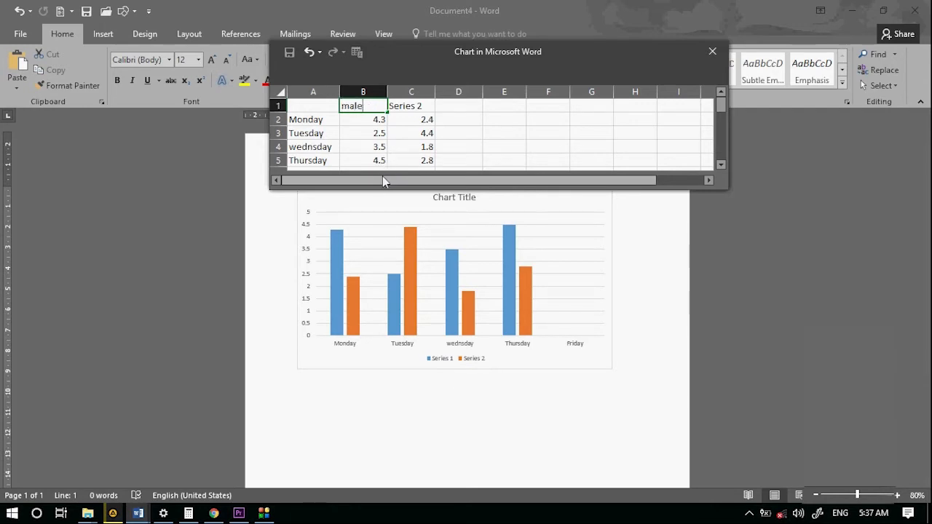
{"action": "left_click", "coordinate": [404, 105]}
{"action": "type", "text": "female"}
{"action": "left_click", "coordinate": [484, 361]}
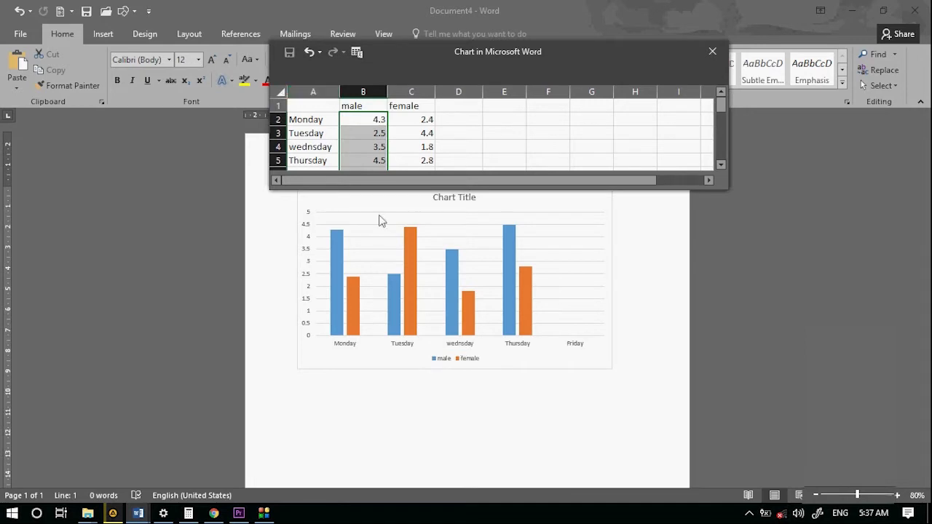
Set the male values for Monday through Thursday to 10, 12, 14 and 16 in the chart data.
{"action": "scroll", "coordinate": [429, 146], "scroll_direction": "down", "scroll_amount": 1}
{"action": "scroll", "coordinate": [424, 146], "scroll_direction": "up", "scroll_amount": 1}
{"action": "left_click", "coordinate": [357, 119]}
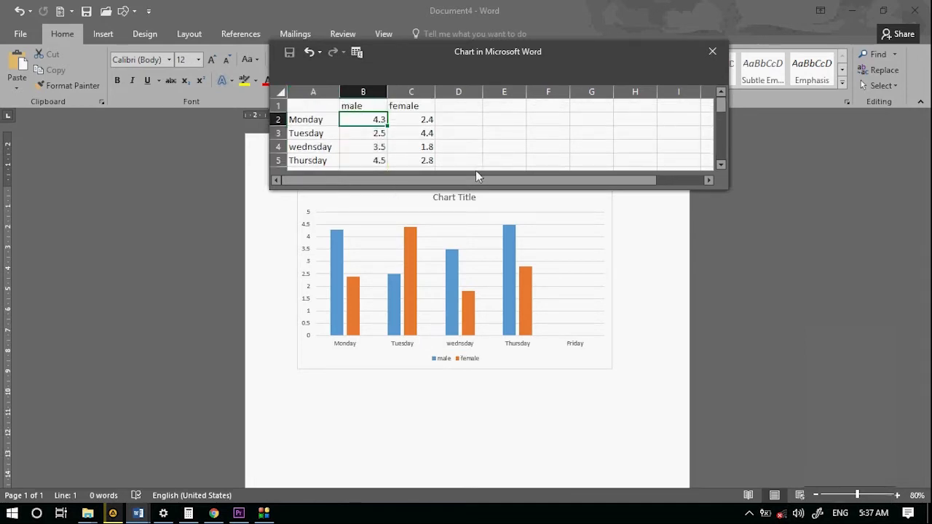
{"action": "type", "text": "10"}
{"action": "left_click", "coordinate": [367, 135]}
{"action": "type", "text": "12"}
{"action": "left_click", "coordinate": [377, 148]}
{"action": "type", "text": "14"}
{"action": "left_click", "coordinate": [366, 166]}
{"action": "type", "text": "16"}
Set the female values for Monday through Thursday to 20, 19, 13 and 15 in the chart data.
{"action": "left_click", "coordinate": [428, 120]}
{"action": "type", "text": "20"}
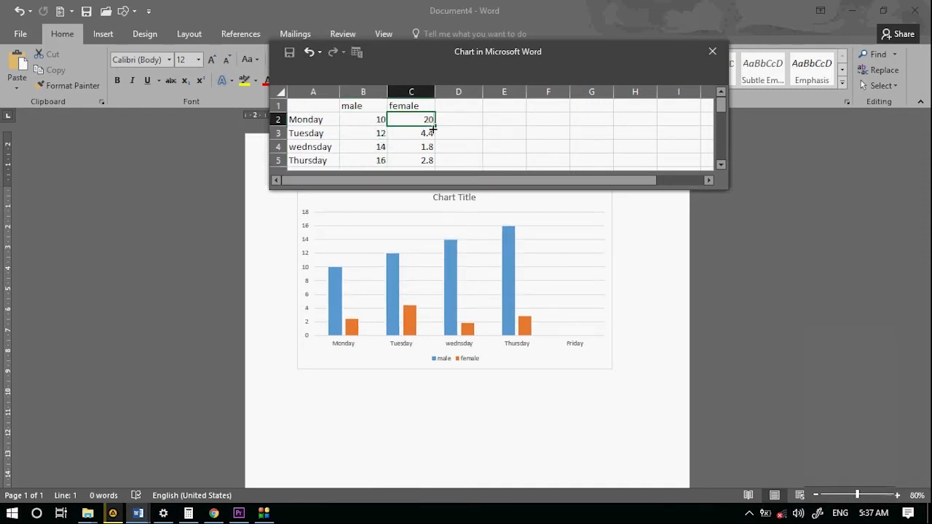
{"action": "left_click", "coordinate": [430, 133]}
{"action": "type", "text": "19"}
{"action": "left_click", "coordinate": [429, 146]}
{"action": "type", "text": "13"}
{"action": "left_click", "coordinate": [430, 160]}
{"action": "type", "text": "15"}
Fill in the Friday row of the chart data with 19 for male and 16 for female.
{"action": "scroll", "coordinate": [430, 157], "scroll_direction": "down", "scroll_amount": 1}
{"action": "left_click", "coordinate": [364, 133]}
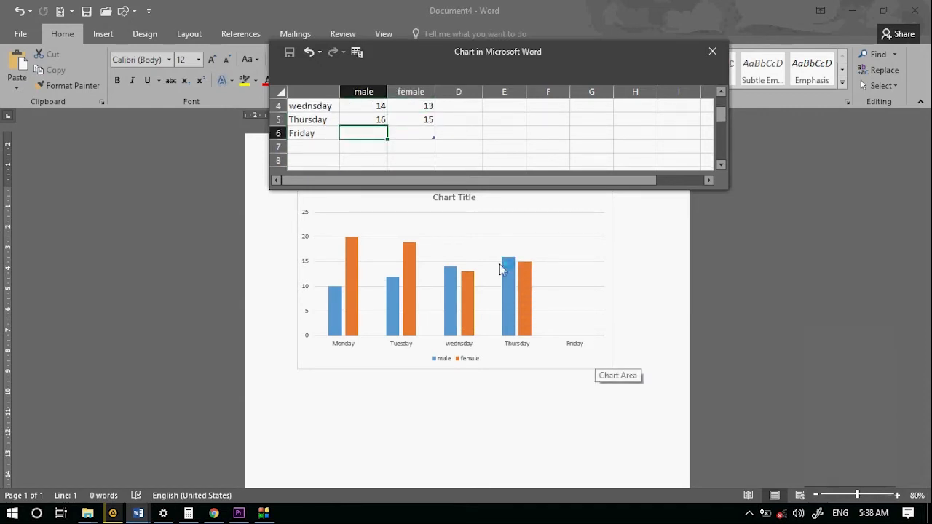
{"action": "type", "text": "19"}
{"action": "left_click", "coordinate": [410, 132]}
{"action": "type", "text": "16"}
{"action": "key", "text": "Return"}
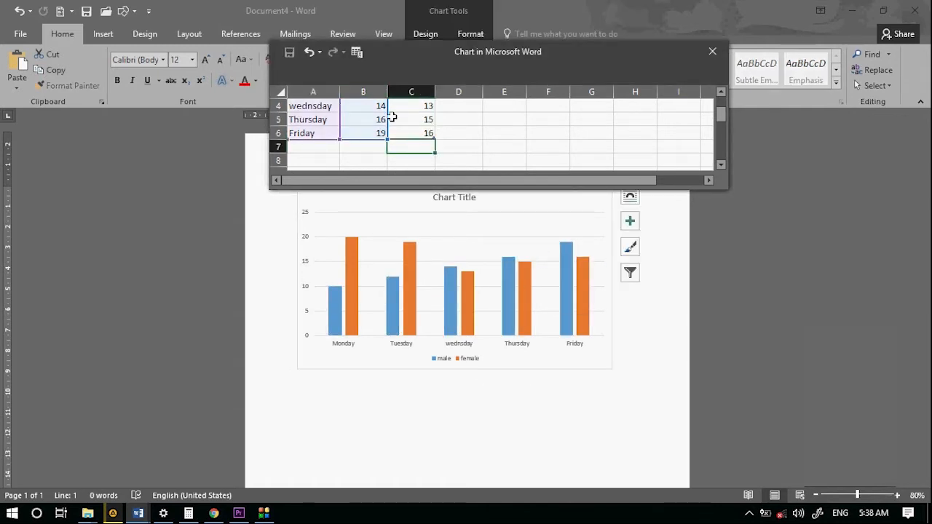
Close the chart data sheet and change the chart title to attendance.
{"action": "left_click", "coordinate": [712, 51]}
{"action": "left_click", "coordinate": [454, 197]}
{"action": "type", "text": "attendance"}
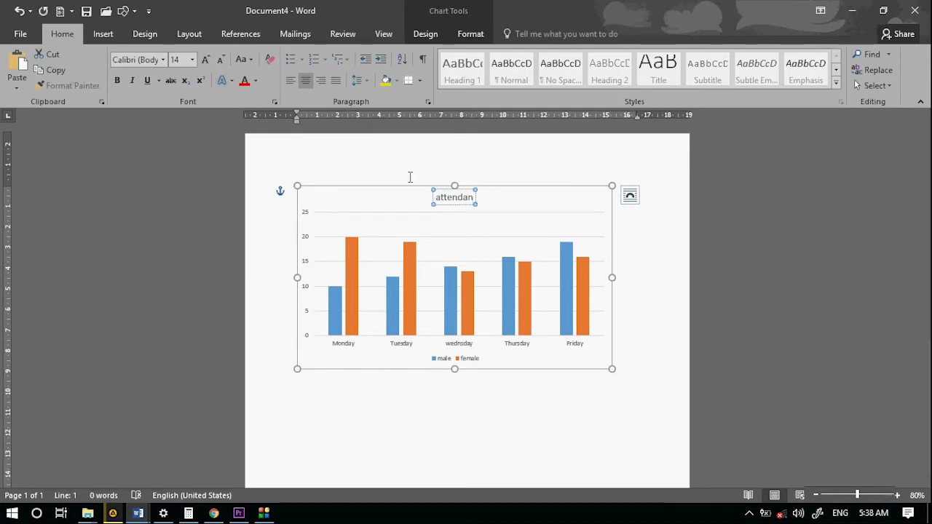
{"action": "left_click", "coordinate": [410, 177]}
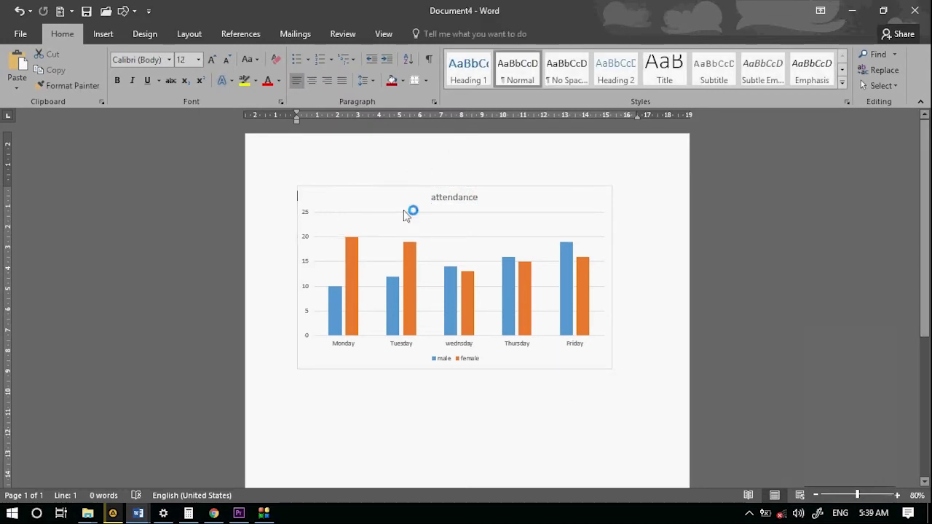
Open the chart area's formatting settings and look over the design and format tools available for the chart.
{"action": "left_click", "coordinate": [381, 203]}
{"action": "double_click", "coordinate": [381, 203]}
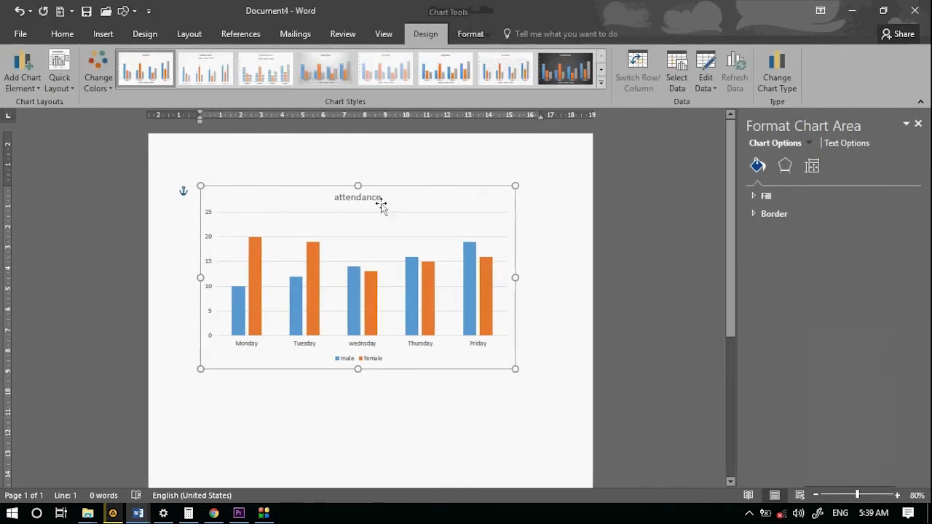
{"action": "left_click", "coordinate": [470, 36]}
{"action": "left_click", "coordinate": [425, 35]}
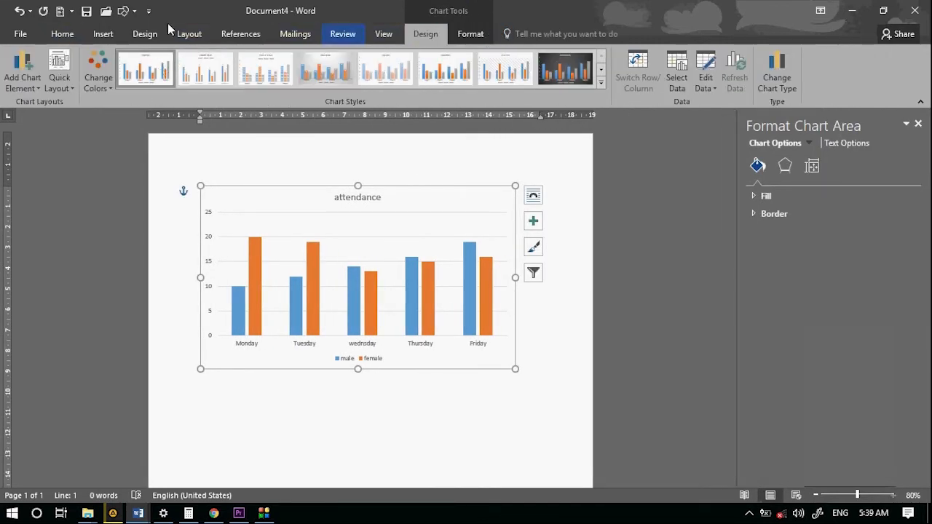
{"action": "left_click", "coordinate": [467, 40]}
{"action": "left_click", "coordinate": [425, 35]}
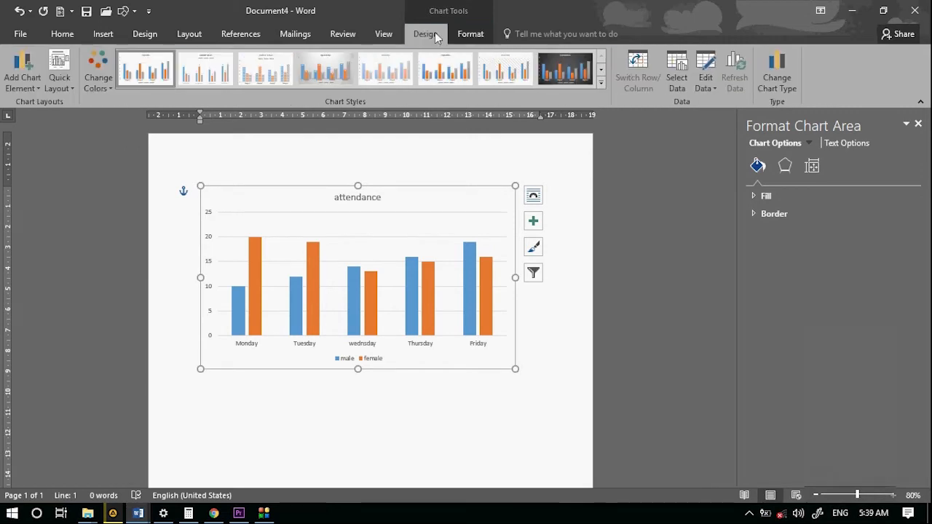
{"action": "left_click", "coordinate": [469, 34]}
{"action": "left_click", "coordinate": [420, 37]}
Hide the chart's primary horizontal axis.
{"action": "left_click", "coordinate": [42, 90]}
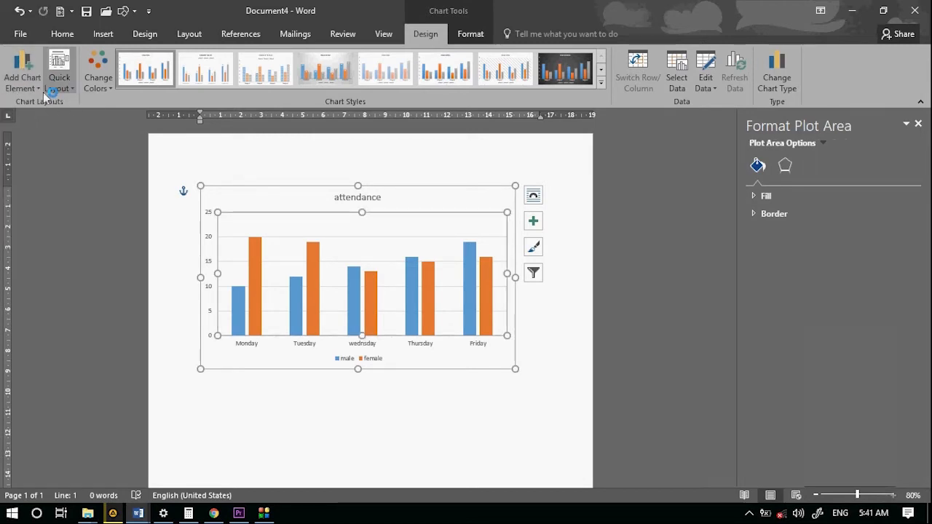
{"action": "left_click", "coordinate": [34, 90]}
{"action": "mouse_move", "coordinate": [33, 107]}
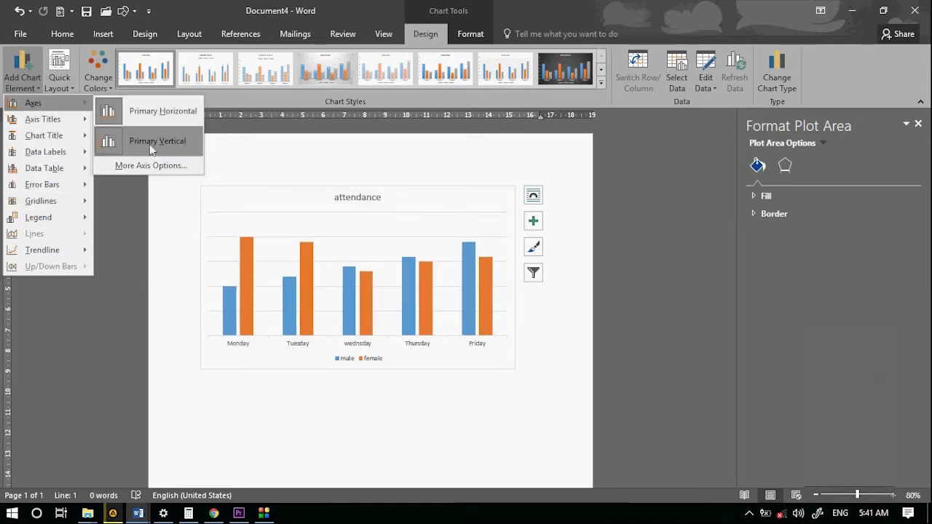
{"action": "left_click", "coordinate": [109, 118]}
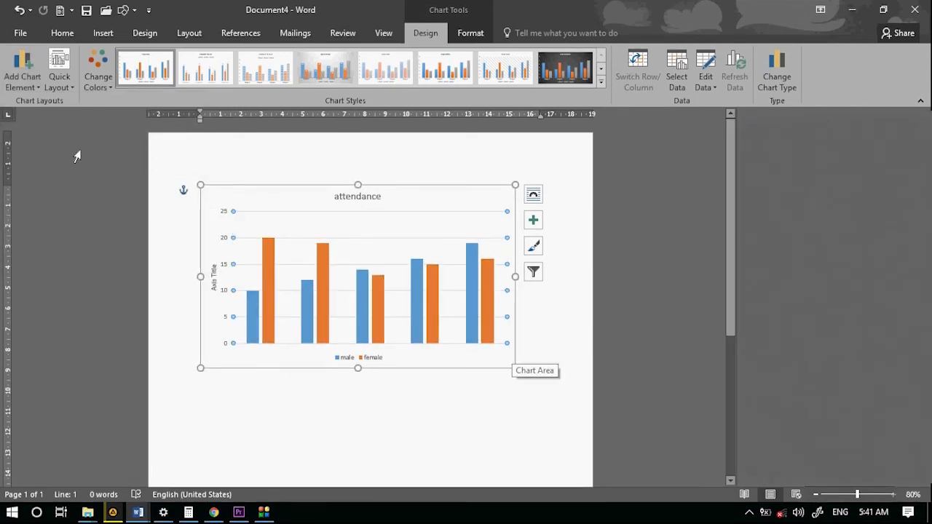
Show the chart's primary horizontal axis again.
{"action": "left_click", "coordinate": [22, 69]}
{"action": "mouse_move", "coordinate": [58, 102]}
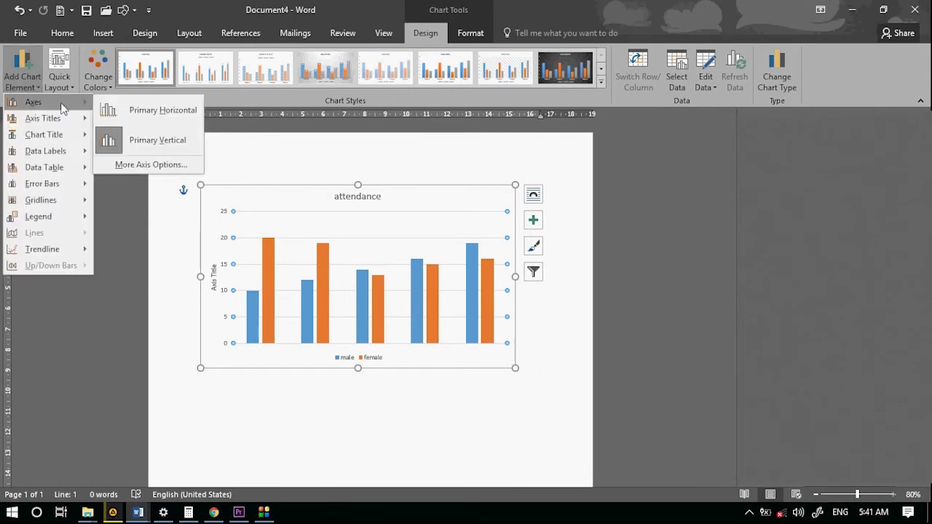
{"action": "left_click", "coordinate": [106, 113]}
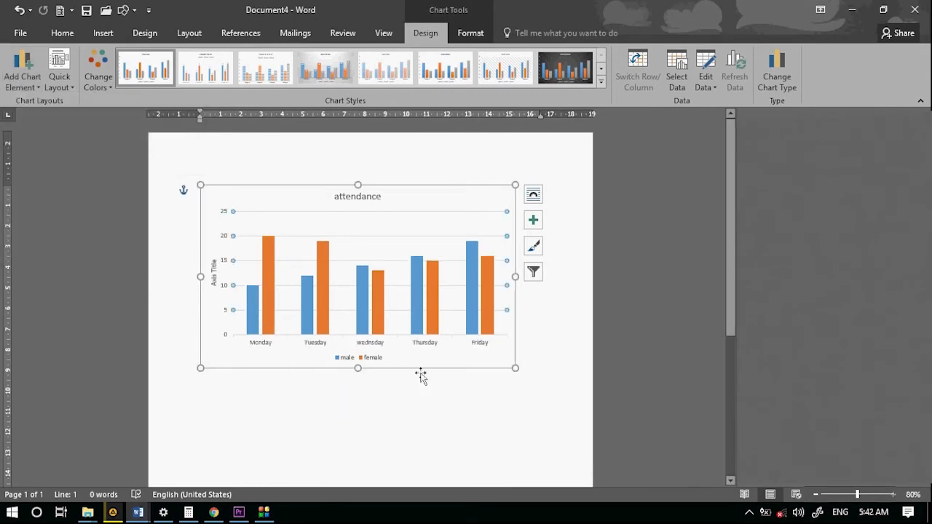
Remove the primary vertical axis title from the chart.
{"action": "left_click", "coordinate": [22, 69]}
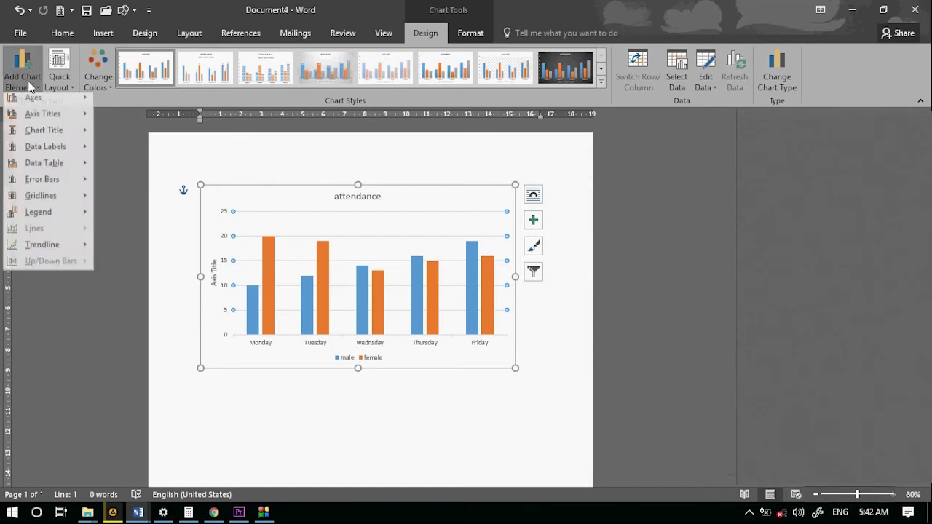
{"action": "mouse_move", "coordinate": [37, 119]}
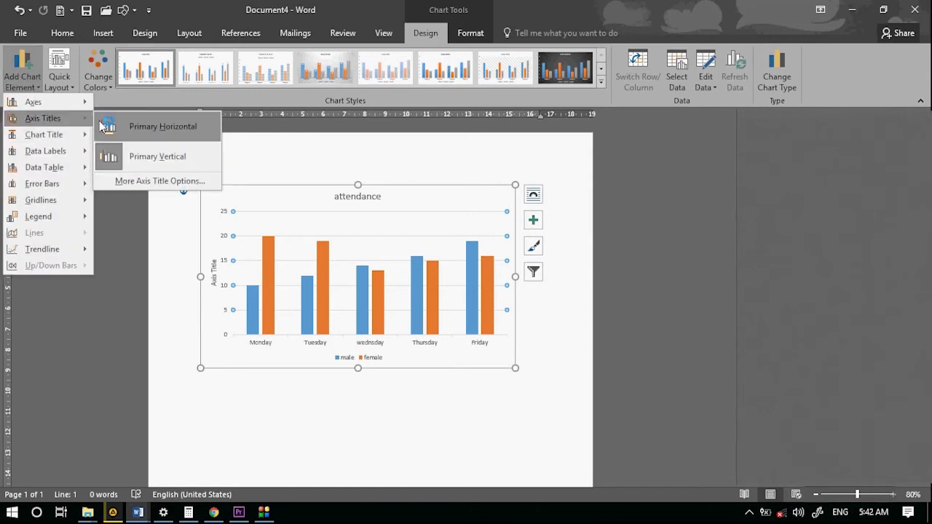
{"action": "left_click", "coordinate": [120, 153]}
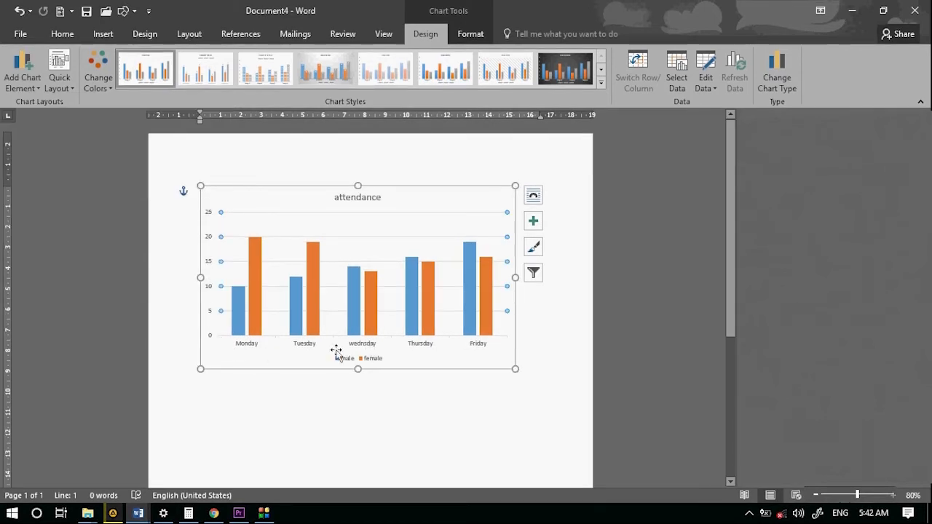
Add a primary horizontal axis title to the chart and set its text to "days".
{"action": "left_click", "coordinate": [22, 73]}
{"action": "mouse_move", "coordinate": [41, 123]}
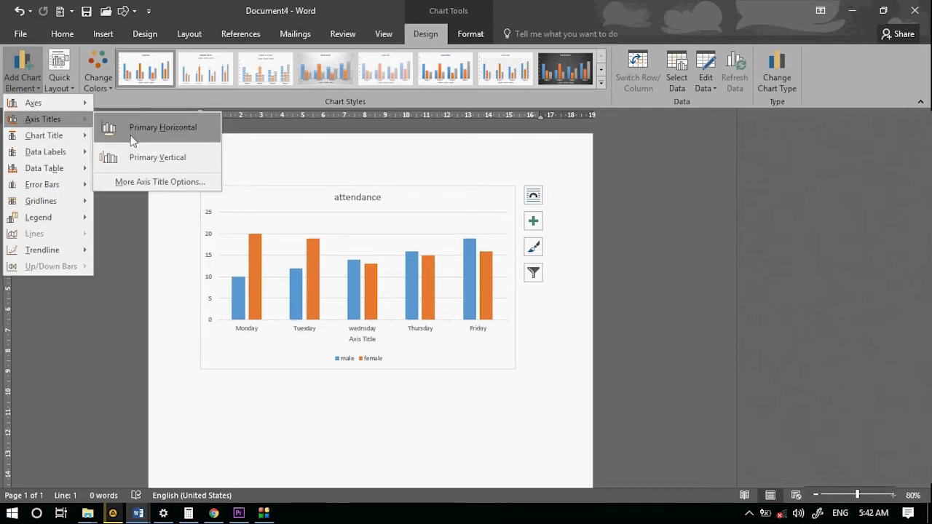
{"action": "left_click", "coordinate": [109, 131]}
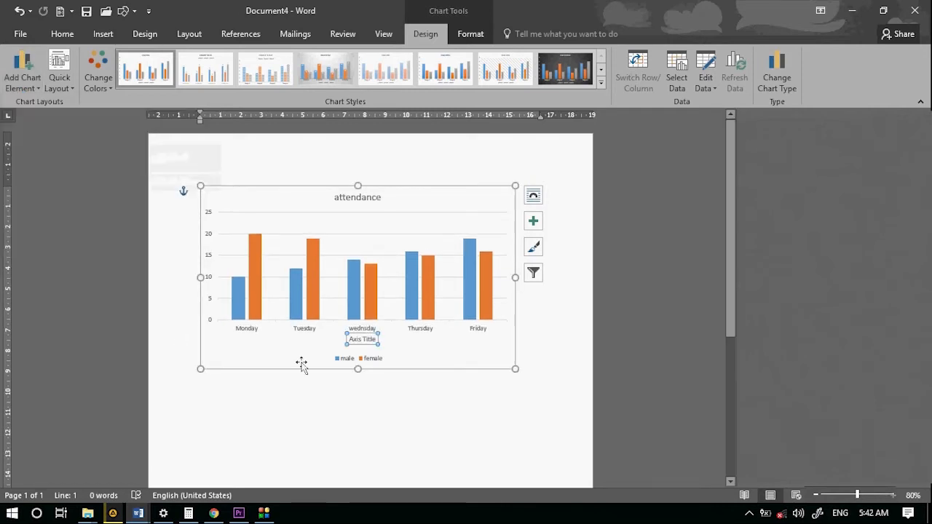
{"action": "type", "text": "days"}
{"action": "left_click", "coordinate": [527, 383]}
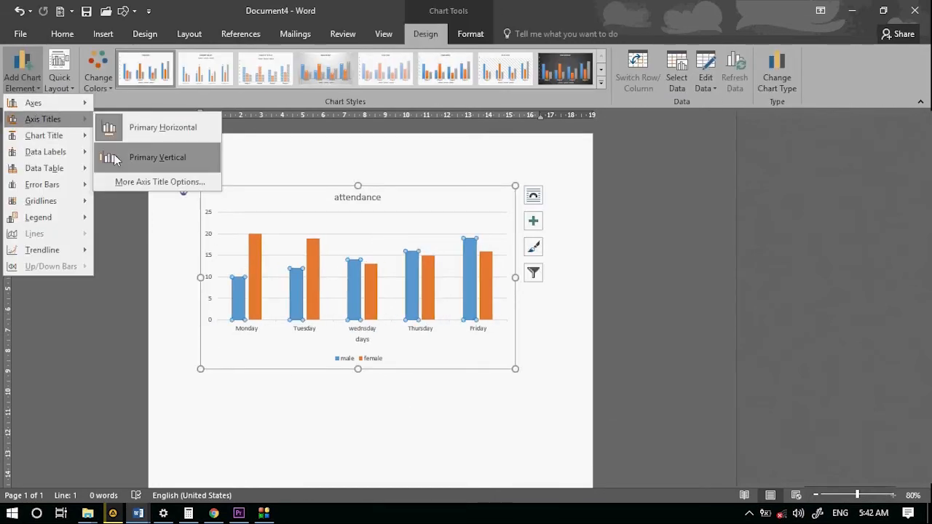
Add a primary vertical axis title to the chart and set its text to "no of students".
{"action": "left_click", "coordinate": [113, 164]}
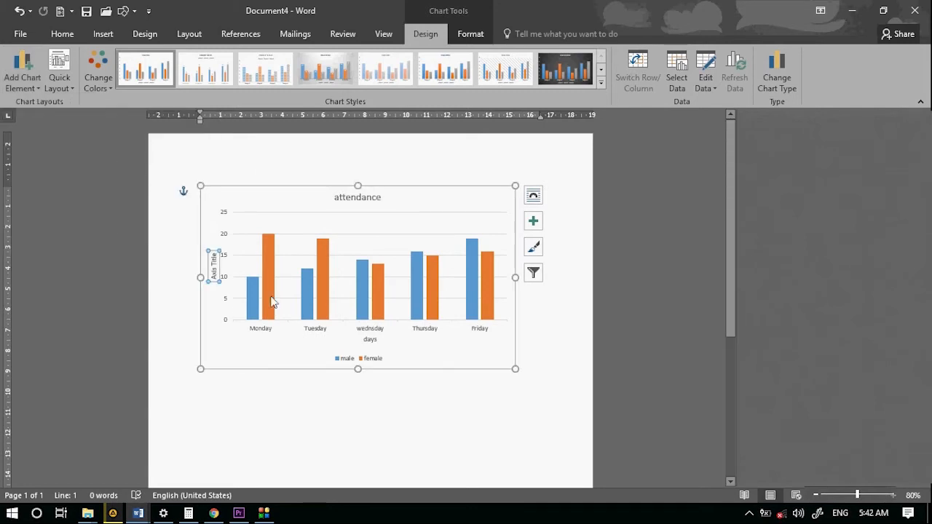
{"action": "type", "text": "no of students"}
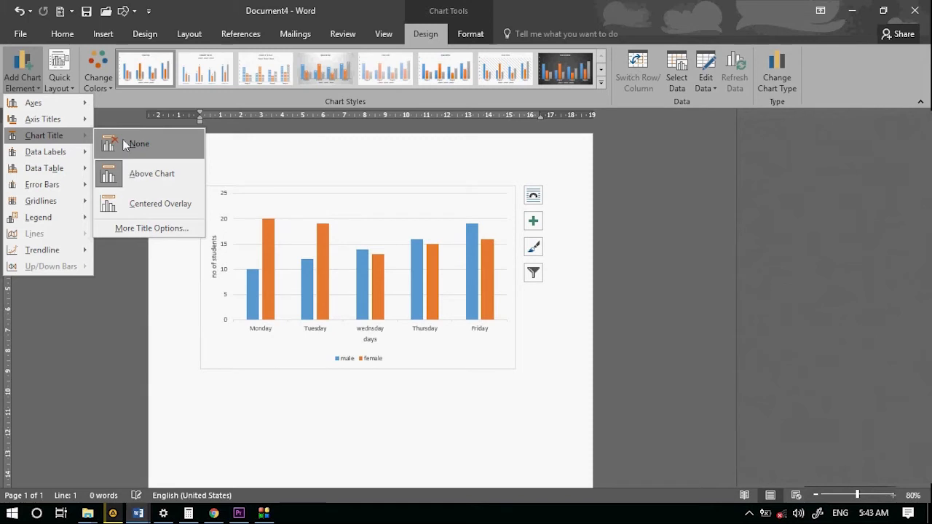
Preview the Centered Overlay position for the chart title and look over the data label and data table options.
{"action": "left_click", "coordinate": [148, 208]}
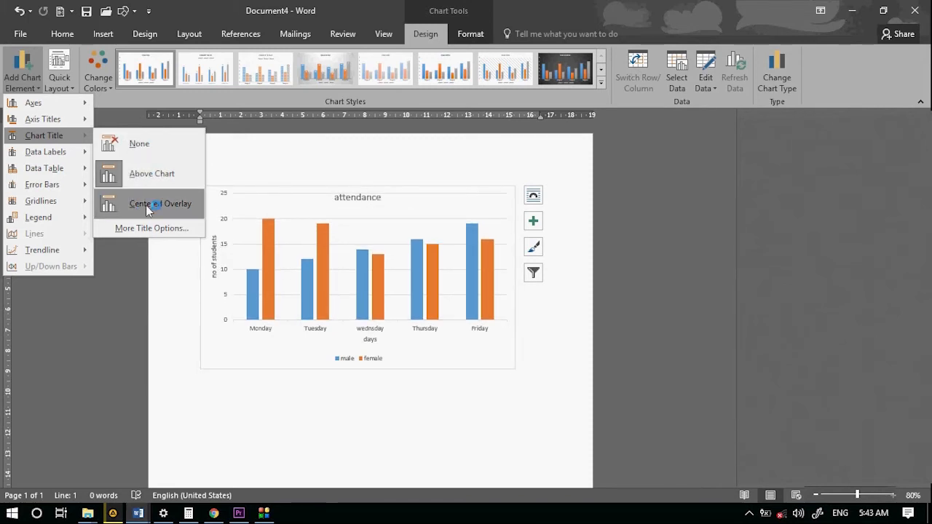
{"action": "mouse_move", "coordinate": [74, 155]}
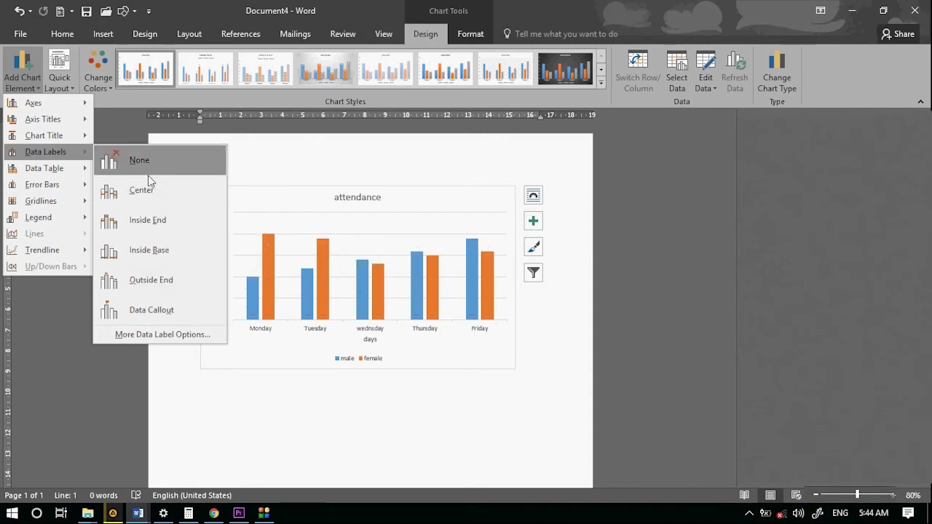
{"action": "left_click", "coordinate": [67, 169]}
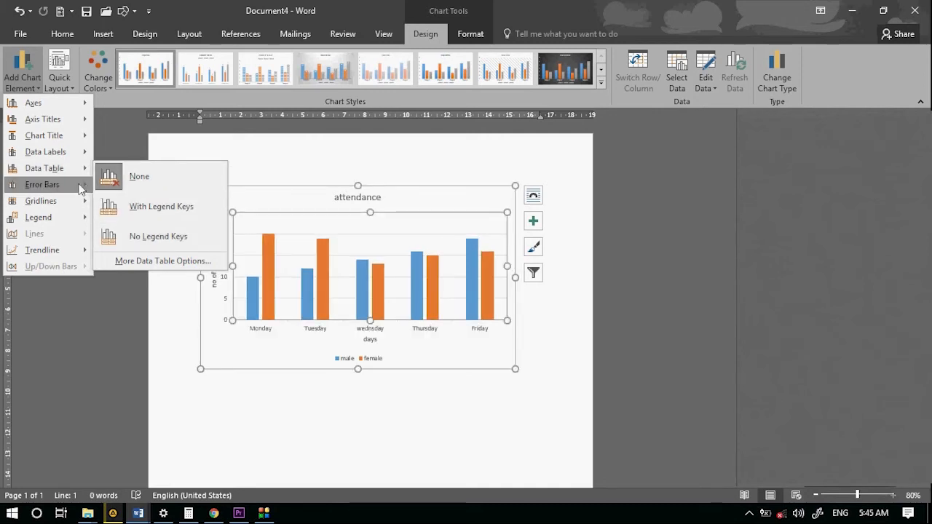
Show the chart's primary major horizontal and primary major vertical gridlines.
{"action": "mouse_move", "coordinate": [65, 208]}
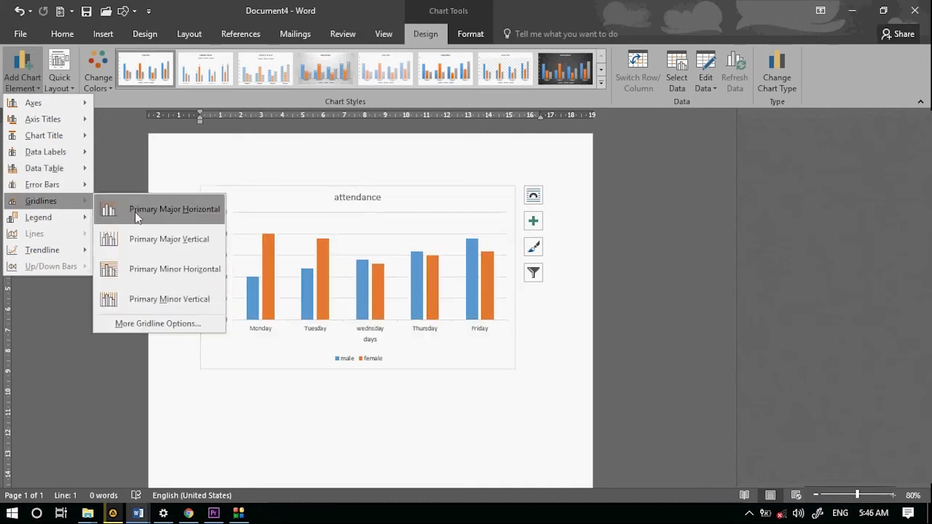
{"action": "left_click", "coordinate": [111, 211]}
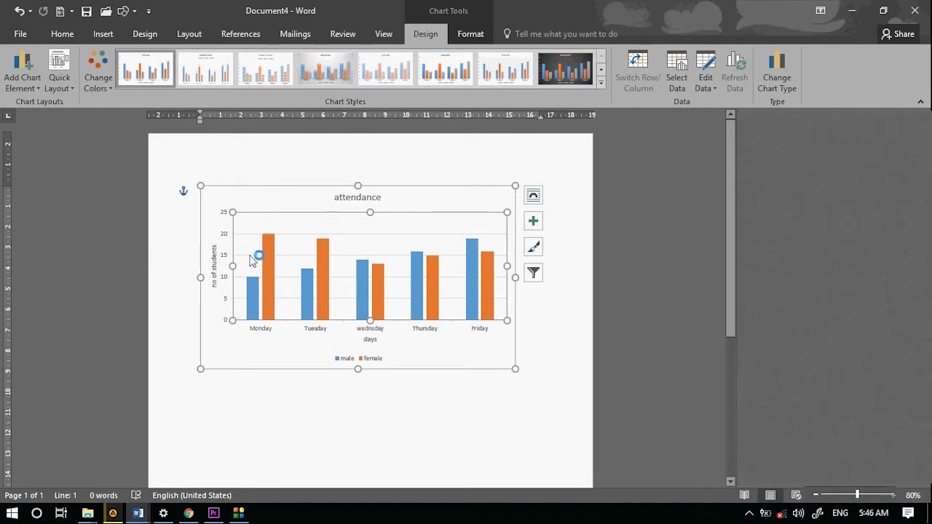
{"action": "left_click", "coordinate": [22, 73]}
{"action": "mouse_move", "coordinate": [59, 200]}
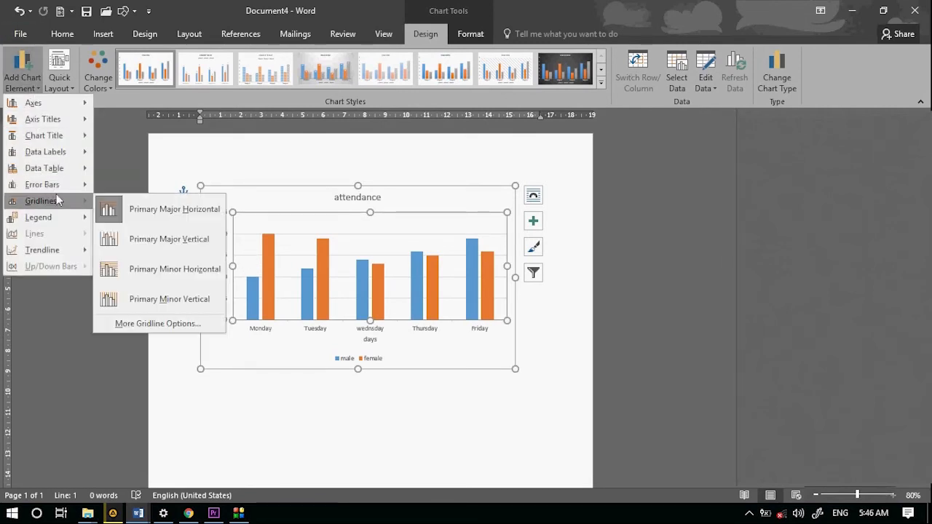
{"action": "left_click", "coordinate": [109, 241]}
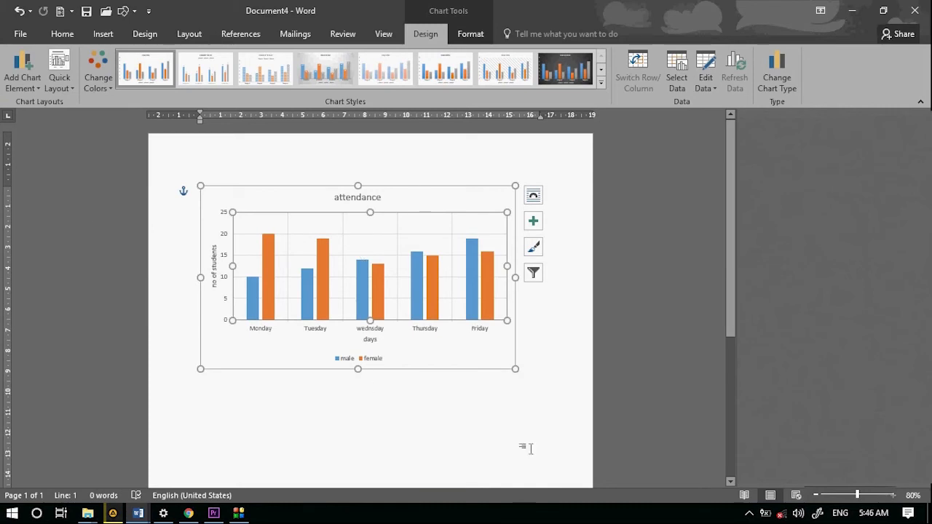
Add exponential trendlines for the male and female series and a moving average trendline for the female series.
{"action": "left_click", "coordinate": [22, 72]}
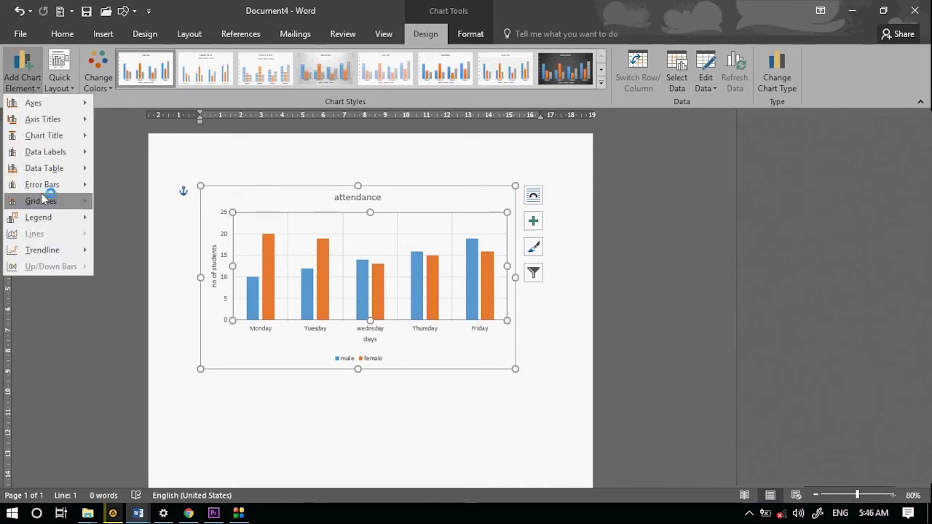
{"action": "mouse_move", "coordinate": [45, 198]}
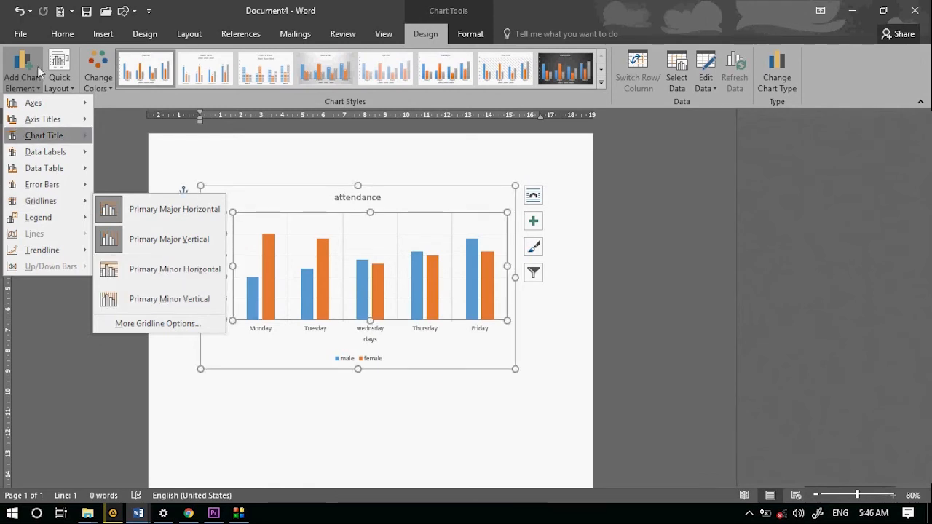
{"action": "mouse_move", "coordinate": [65, 219]}
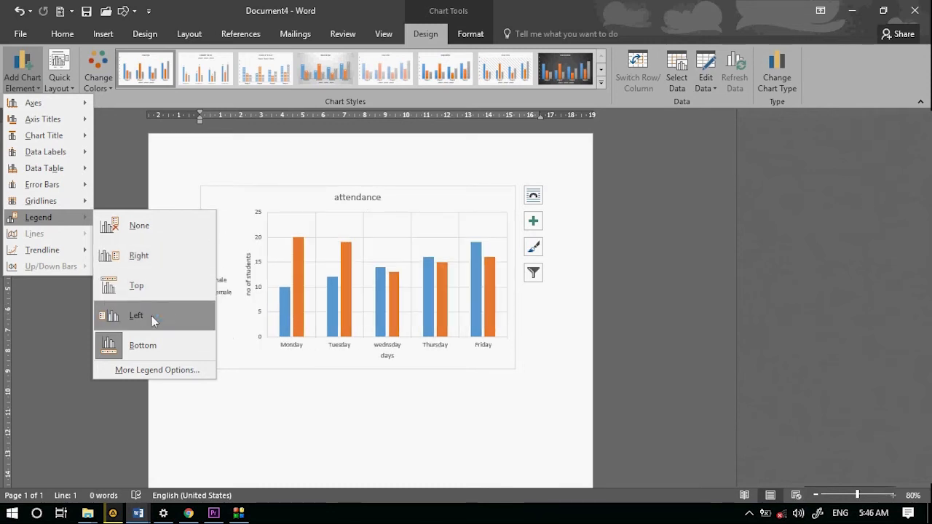
{"action": "mouse_move", "coordinate": [57, 253]}
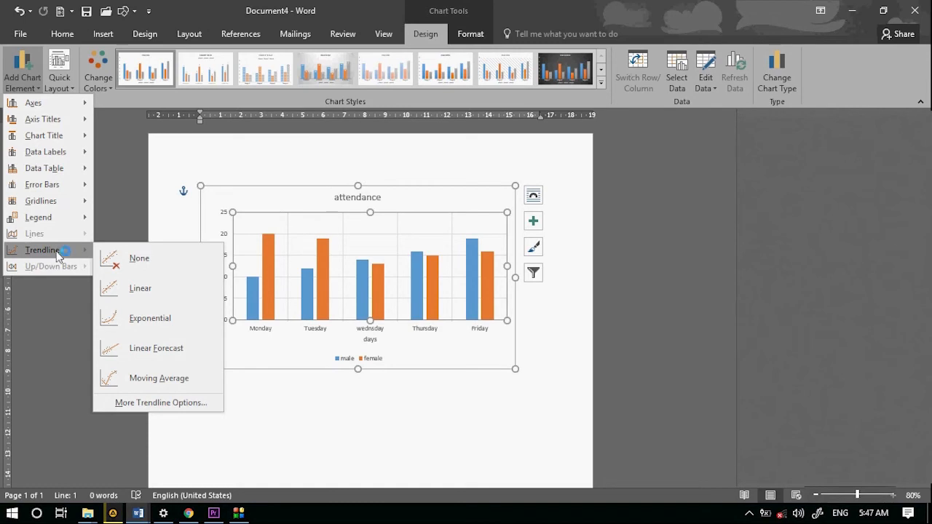
{"action": "left_click", "coordinate": [113, 317]}
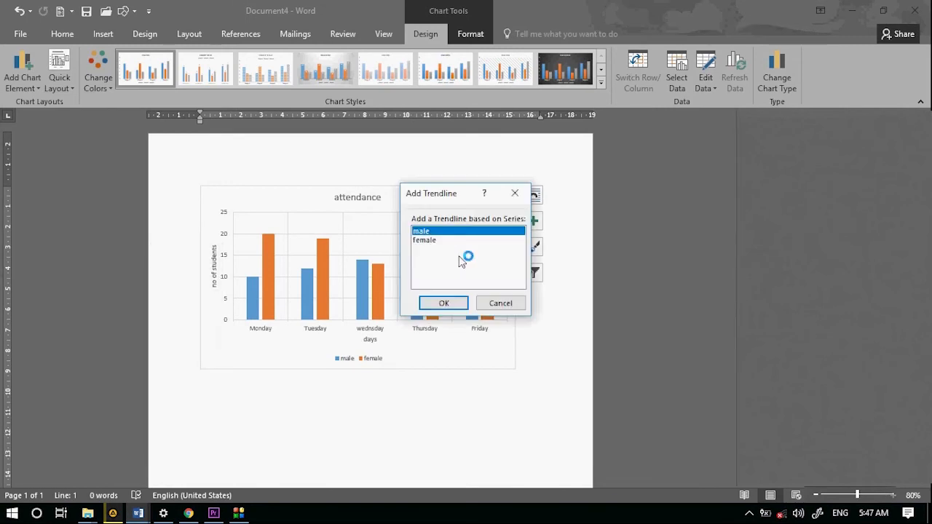
{"action": "left_click", "coordinate": [429, 302]}
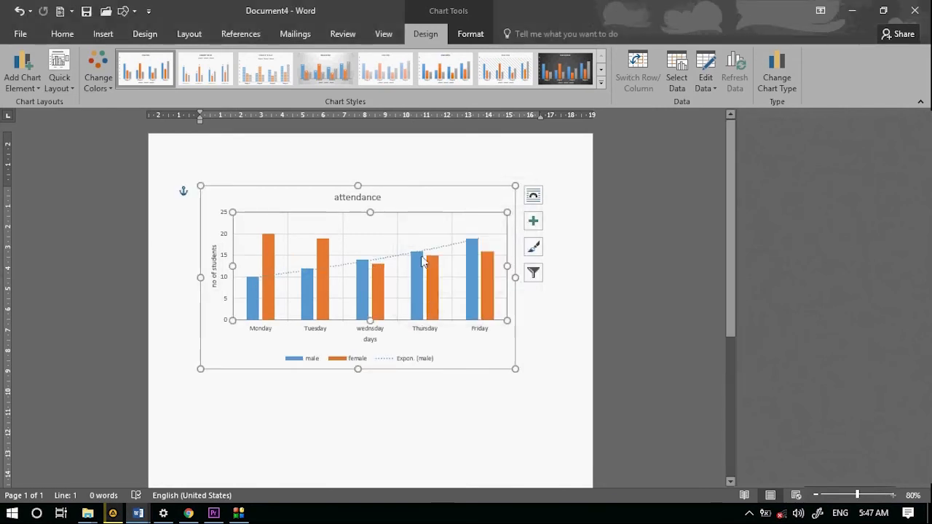
{"action": "left_click", "coordinate": [36, 80]}
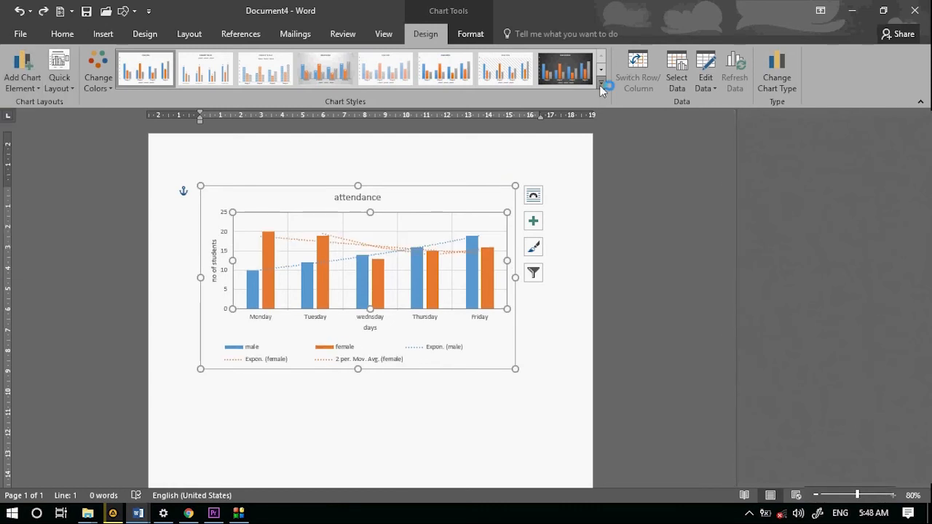
Apply chart style Style 9 to the attendance chart.
{"action": "left_click", "coordinate": [601, 86]}
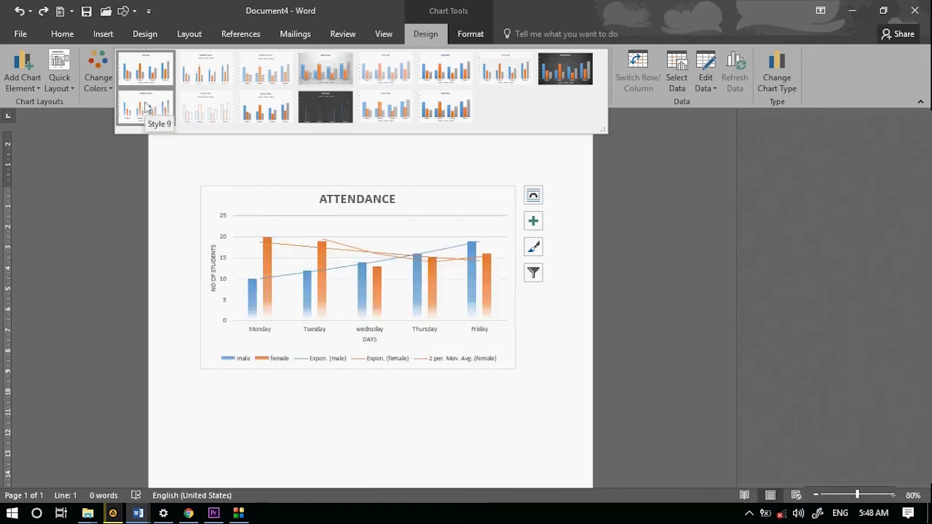
{"action": "left_click", "coordinate": [166, 111]}
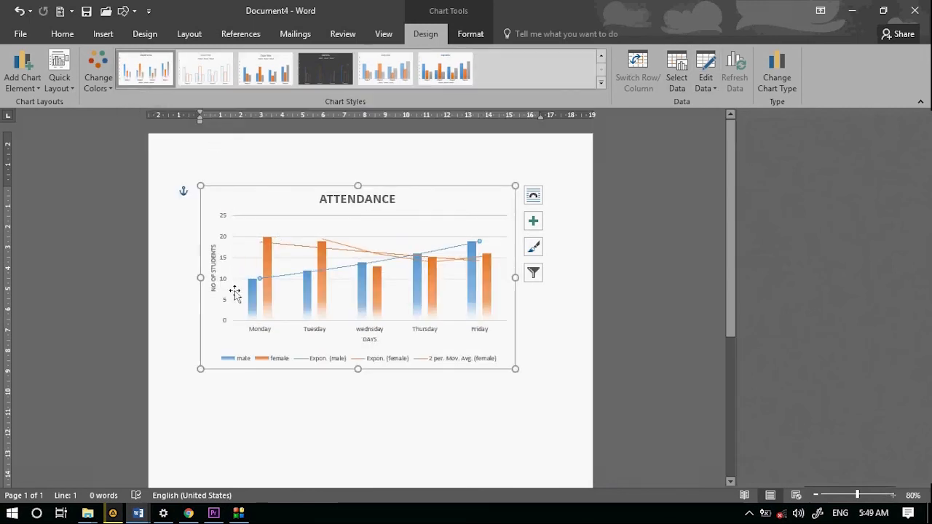
Open the chart's data sheet, examine the attendance values for each weekday, and close it.
{"action": "left_click", "coordinate": [712, 69]}
{"action": "scroll", "coordinate": [255, 114], "scroll_direction": "down", "scroll_amount": 2}
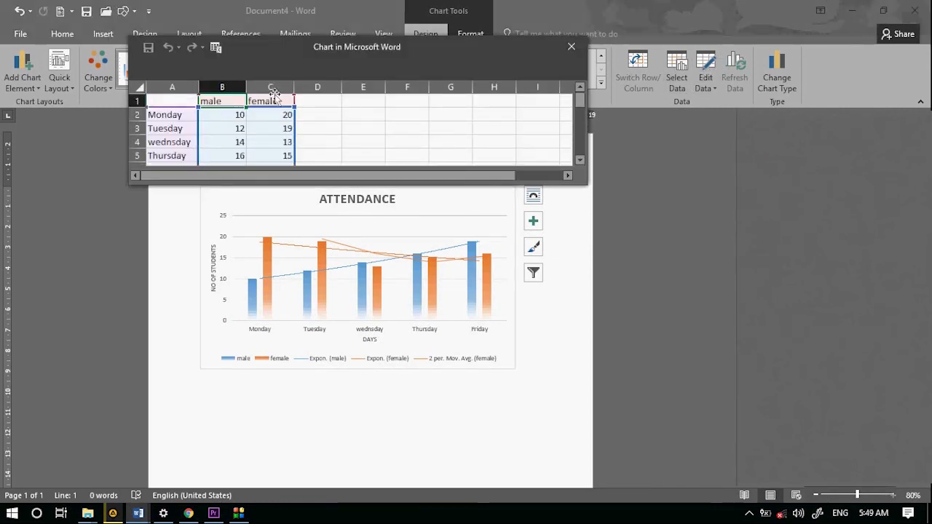
{"action": "left_click", "coordinate": [579, 45]}
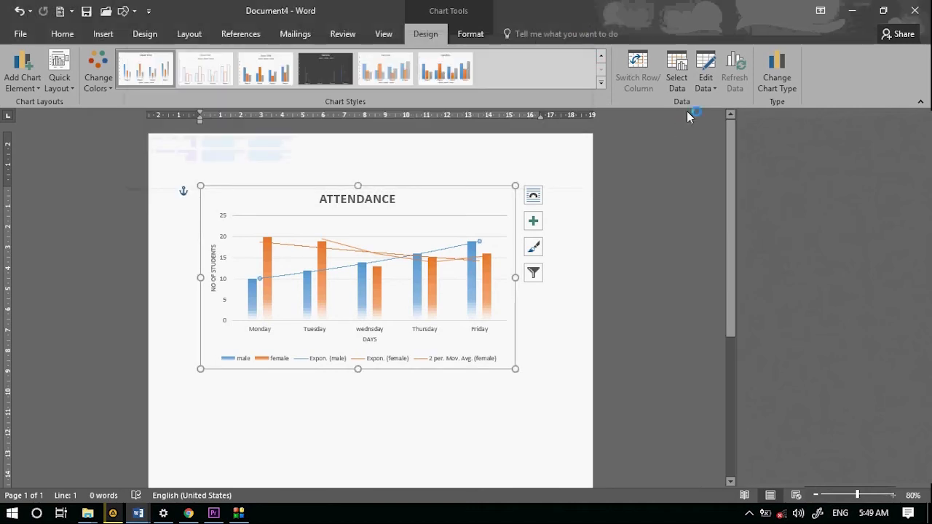
Try the pie and clustered bar chart types and return the chart to Clustered Column.
{"action": "left_click", "coordinate": [787, 78]}
{"action": "left_click", "coordinate": [290, 168]}
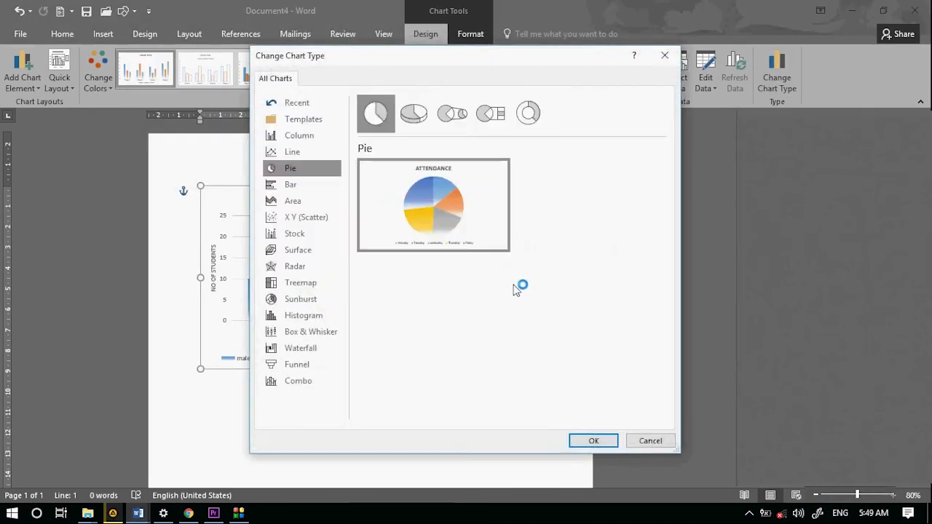
{"action": "left_click", "coordinate": [593, 440]}
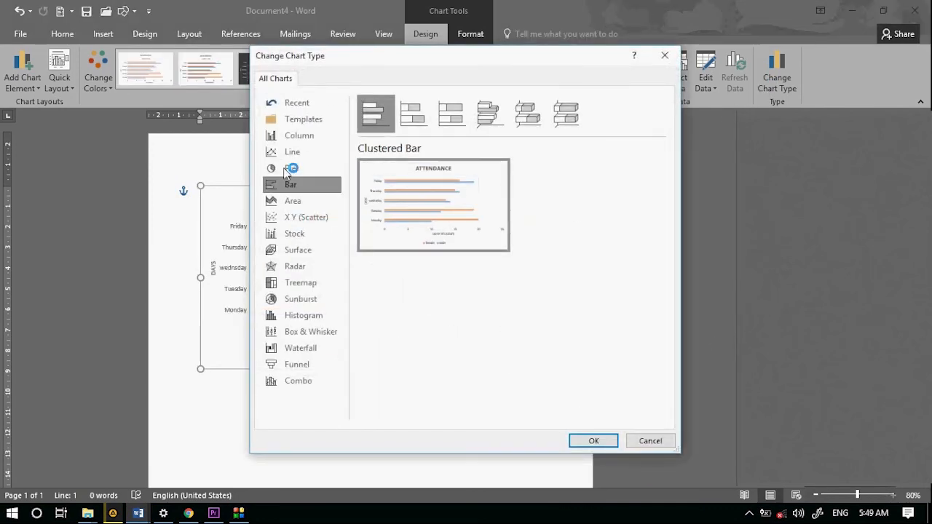
{"action": "left_click", "coordinate": [299, 135]}
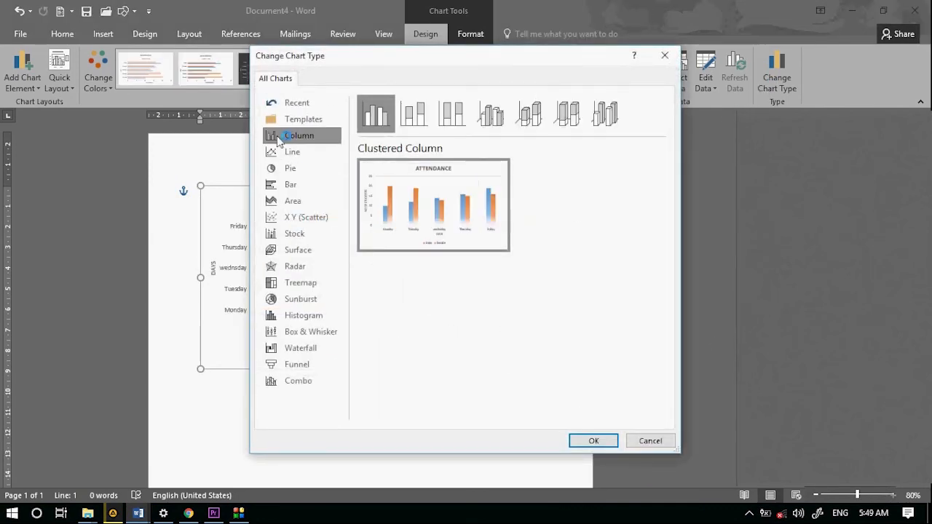
{"action": "left_click", "coordinate": [592, 441]}
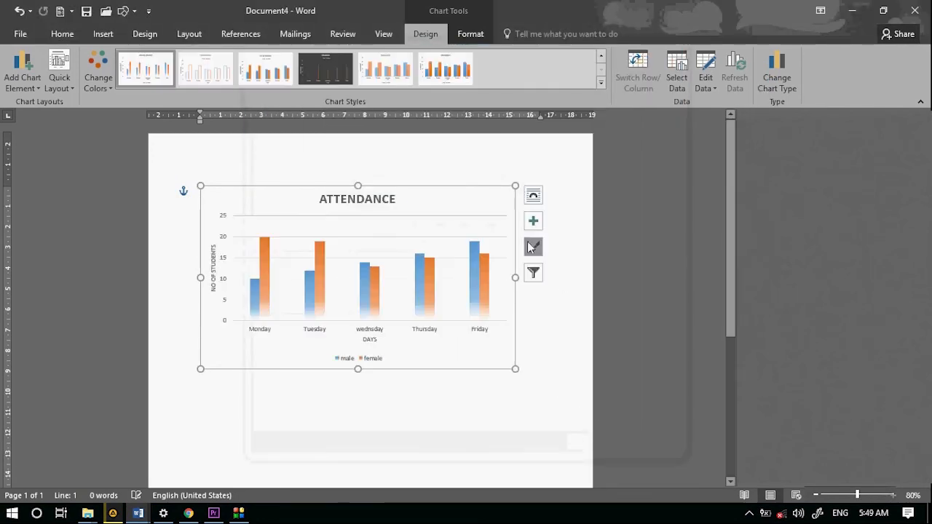
Outline the columns of the male series in red using the chart format settings.
{"action": "left_click", "coordinate": [470, 34]}
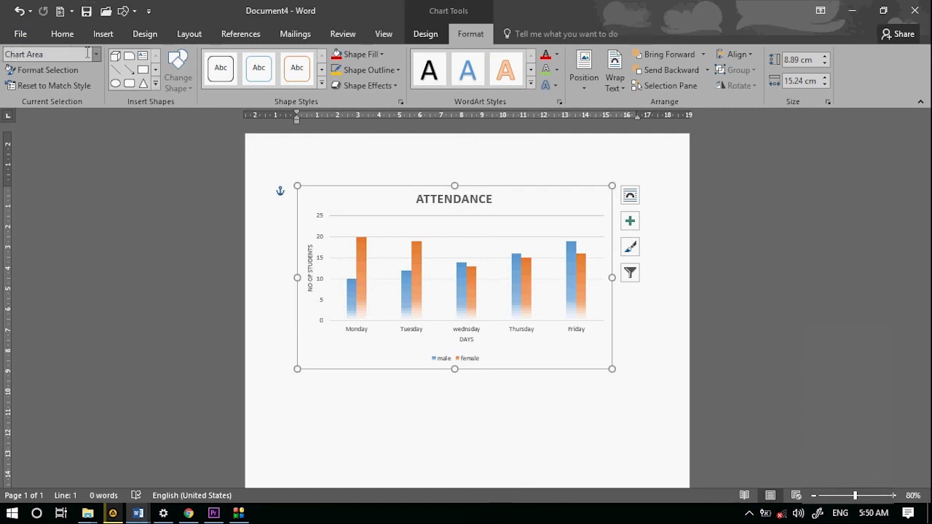
{"action": "left_click", "coordinate": [95, 57]}
{"action": "key", "text": "ctrl+z"}
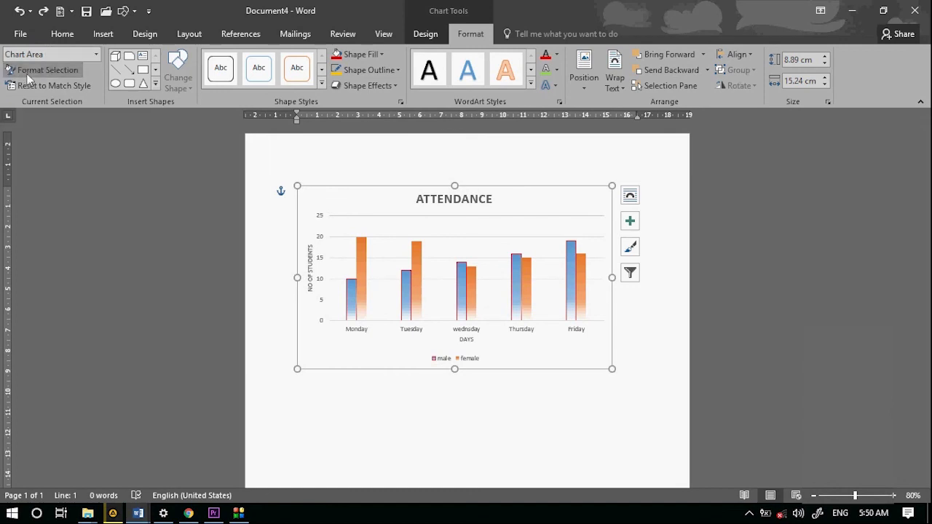
Try a solid grey and a gradient fill on the chart area and settle on a light blue texture fill.
{"action": "left_click", "coordinate": [22, 78]}
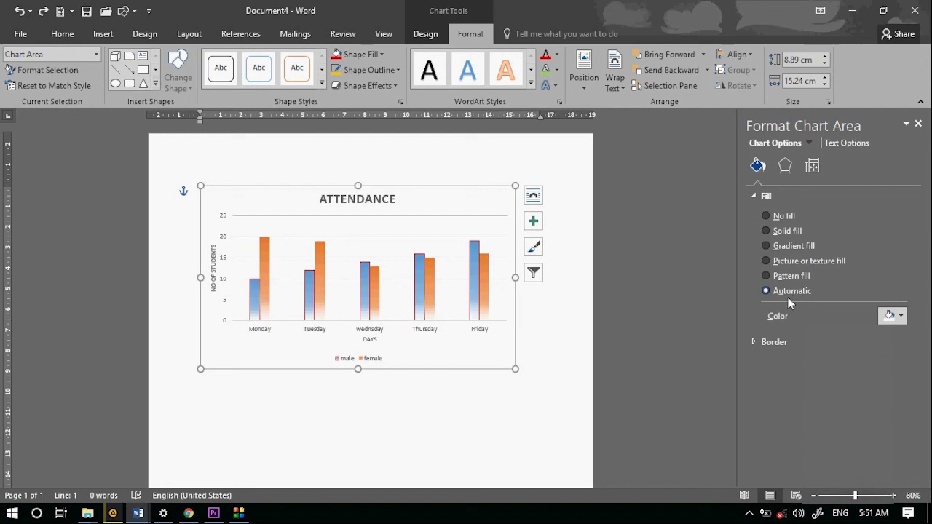
{"action": "left_click", "coordinate": [899, 315]}
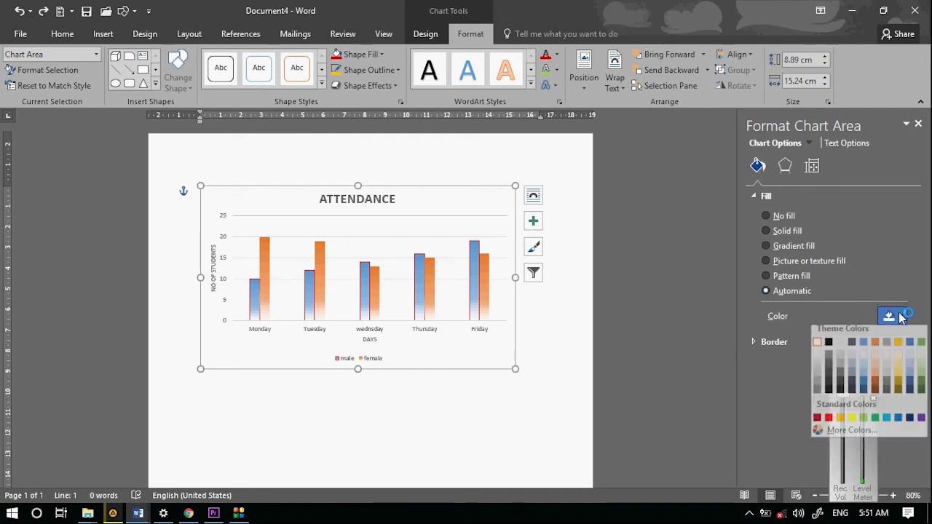
{"action": "left_click", "coordinate": [898, 389]}
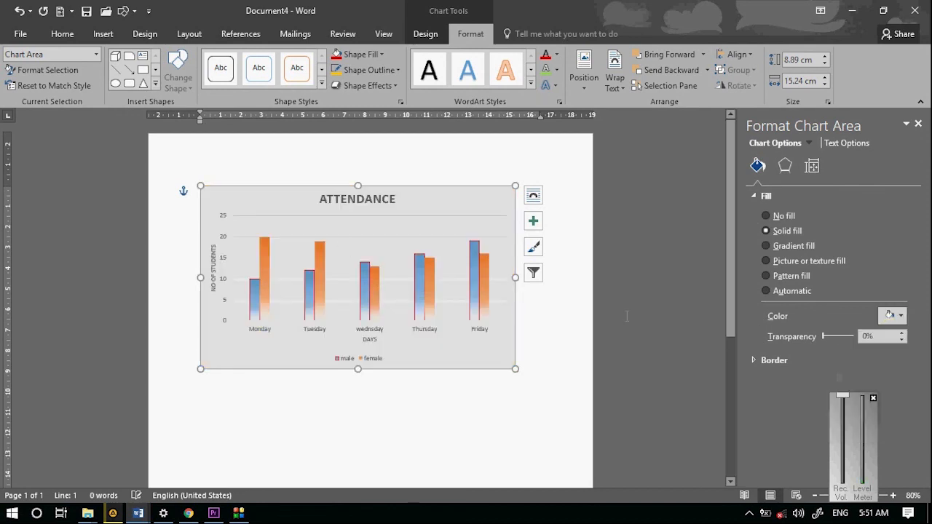
{"action": "left_click", "coordinate": [783, 246]}
{"action": "left_click", "coordinate": [782, 260]}
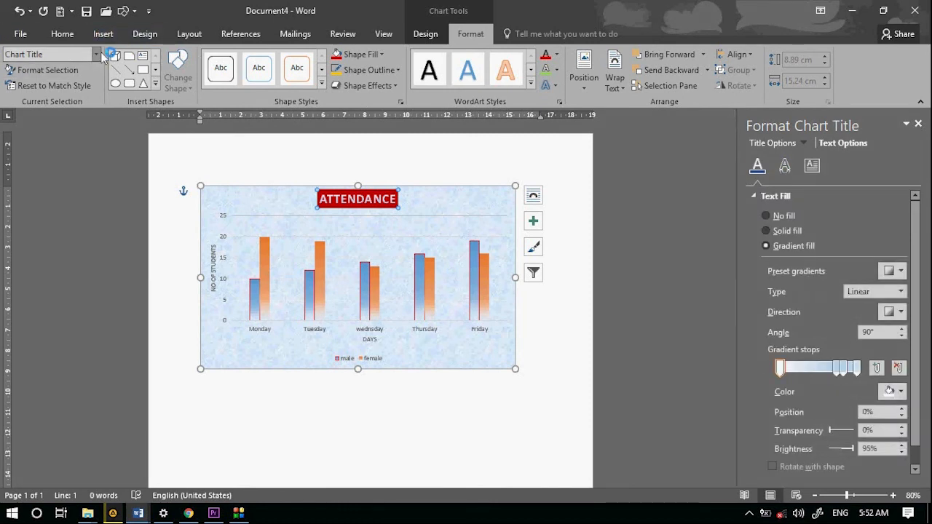
Choose another chart element to format in place of the chart title.
{"action": "left_click", "coordinate": [97, 54]}
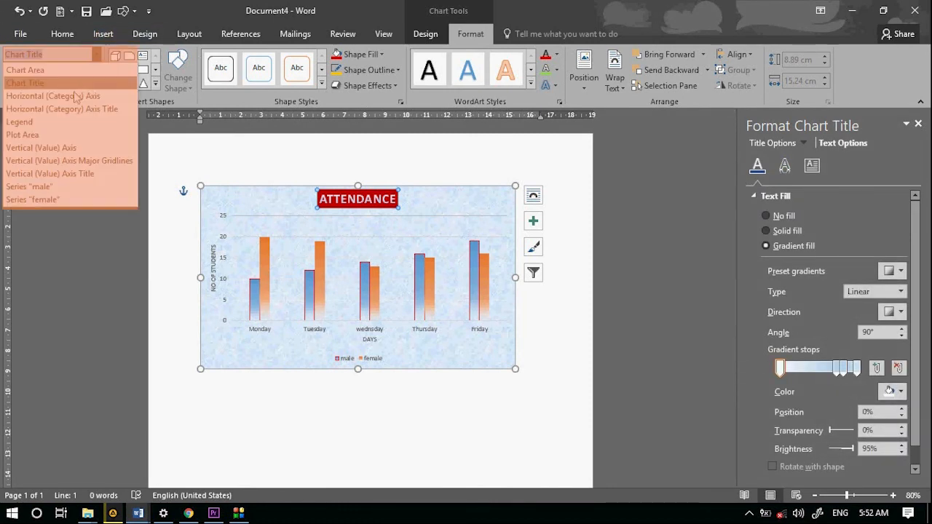